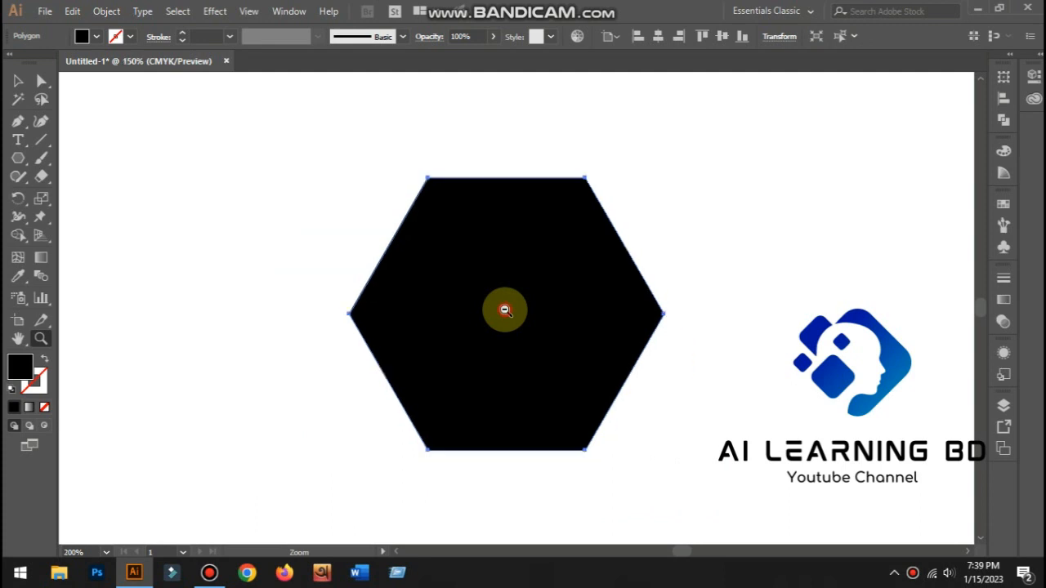
Give the hexagon a black 1 pt stroke and remove its fill
left_click(505, 310, "alt")
left_click(504, 309, "alt")
left_click(504, 310, "alt")
left_click(504, 310, "alt")
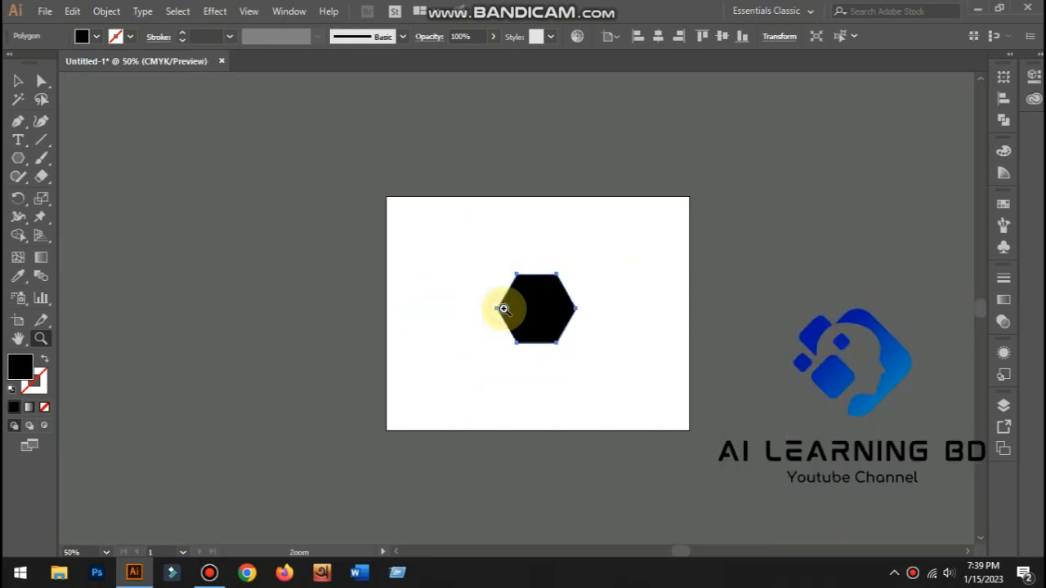
left_click(504, 309)
left_click(504, 309)
left_click_drag(749, 306, 634, 300)
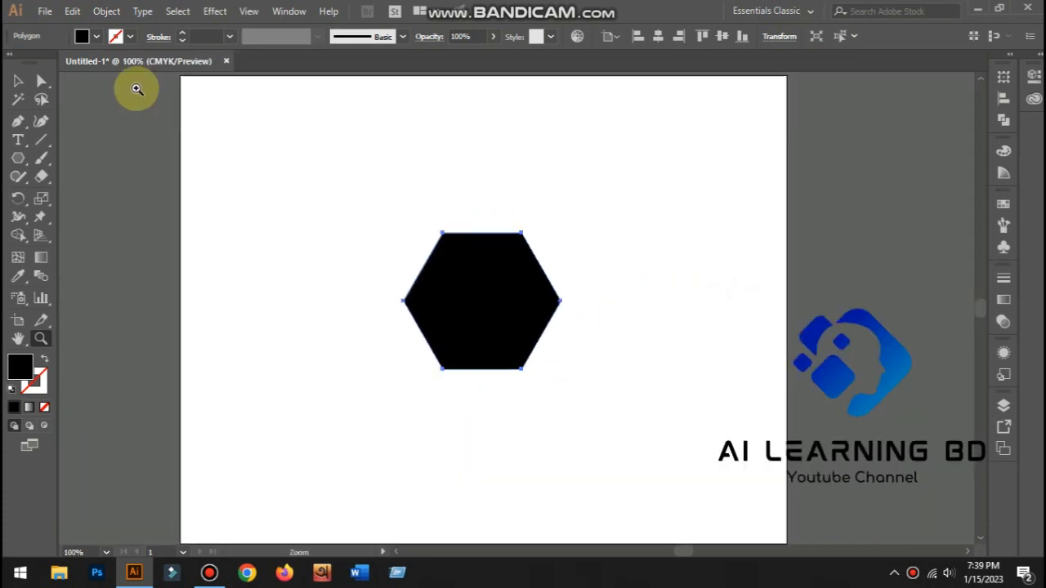
left_click(18, 81)
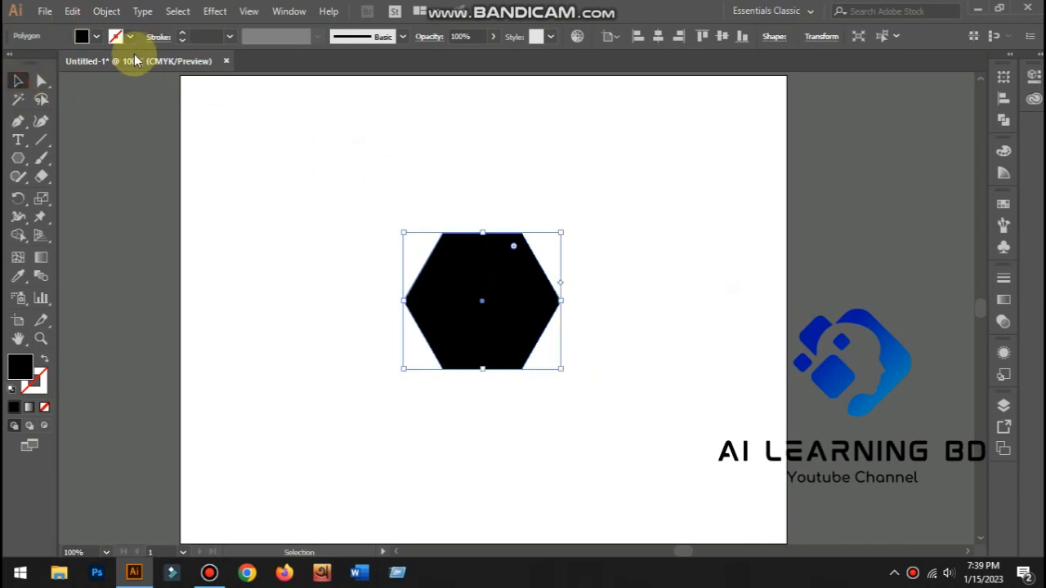
left_click(95, 37)
left_click(131, 38)
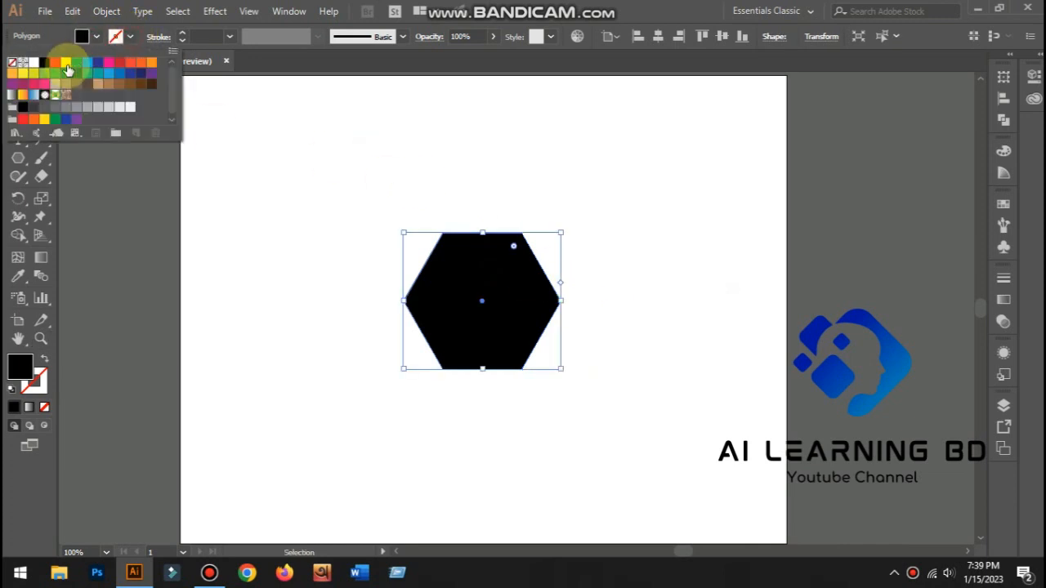
left_click(44, 63)
left_click(96, 37)
left_click(91, 36)
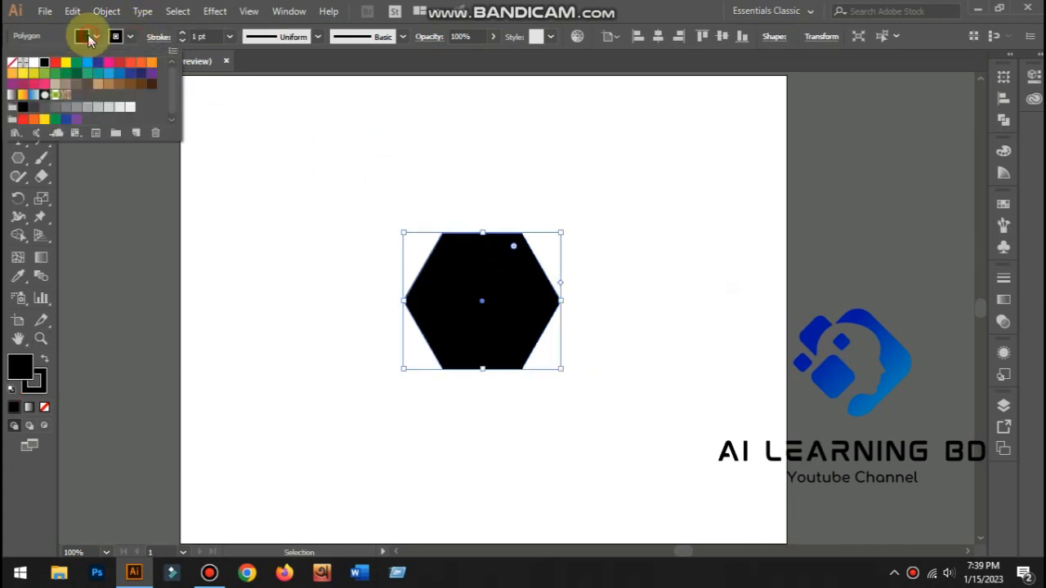
left_click(12, 63)
left_click(579, 224)
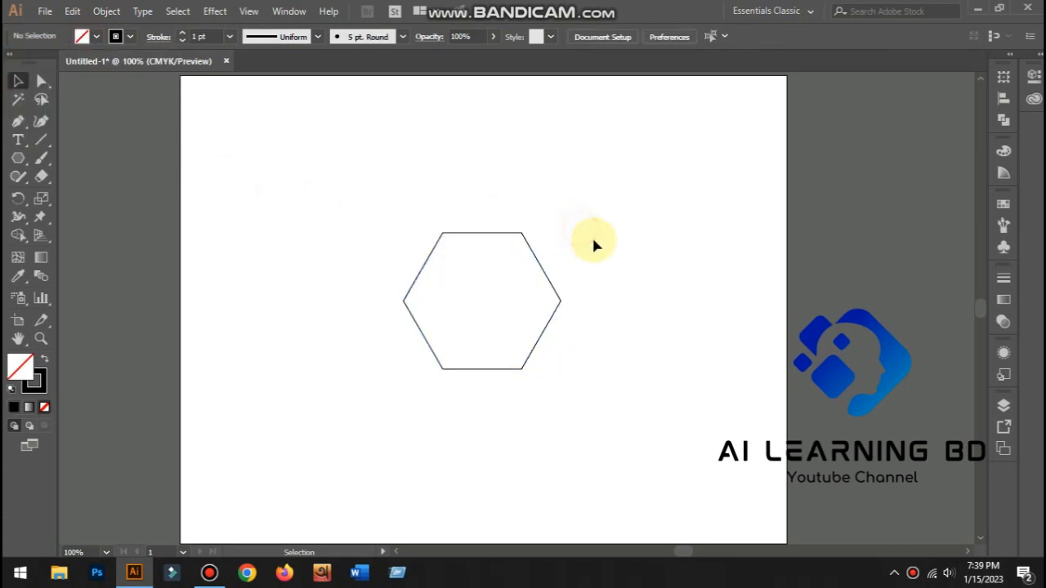
Rotate the hexagon 90° so it stands on a point, and place an overlapping duplicate slightly below it
left_click(520, 237)
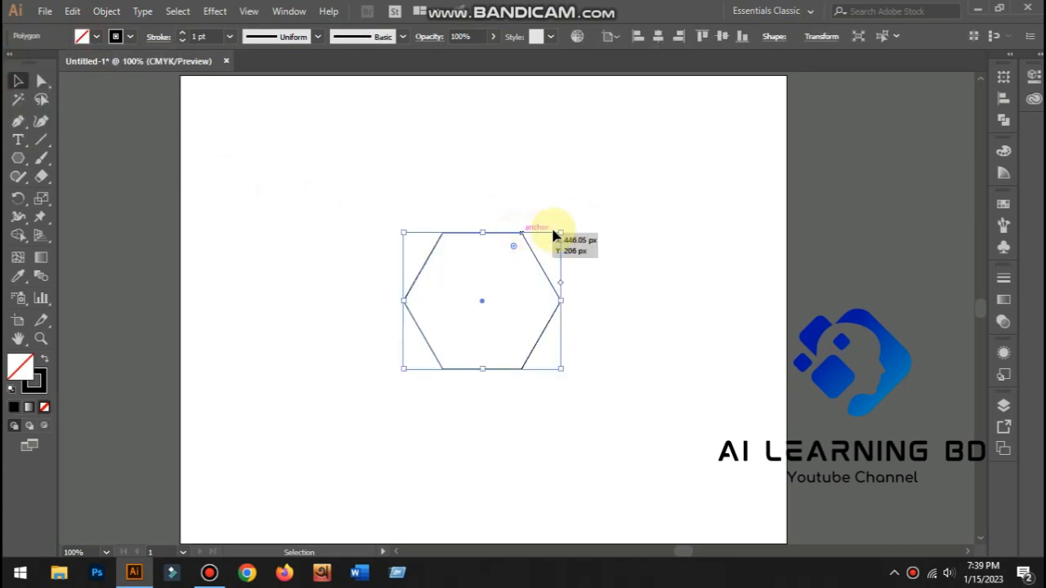
left_click_drag(572, 234, 554, 370)
left_click(636, 311)
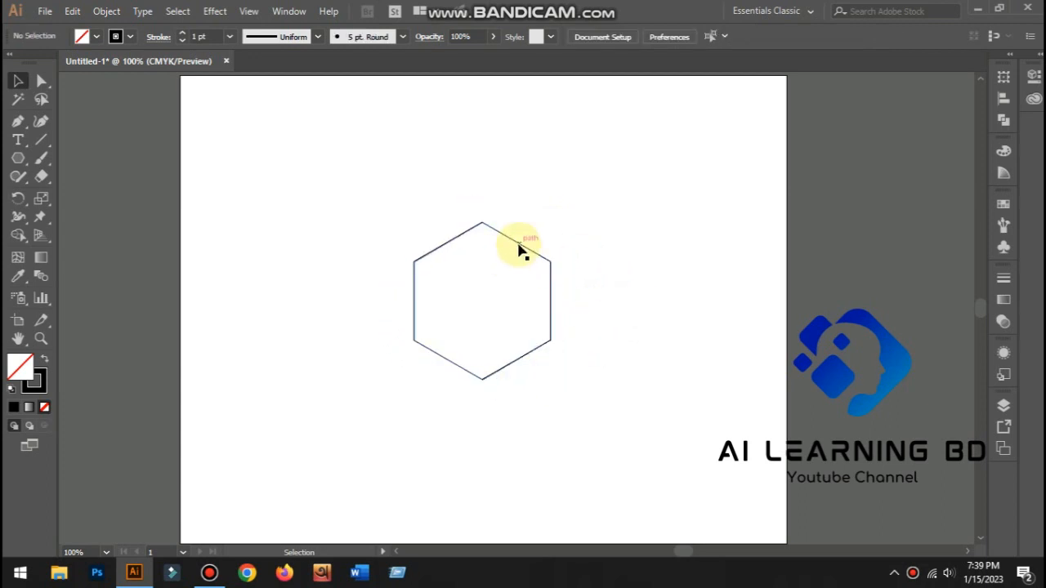
left_click_drag(520, 249, 519, 266)
left_click(626, 291)
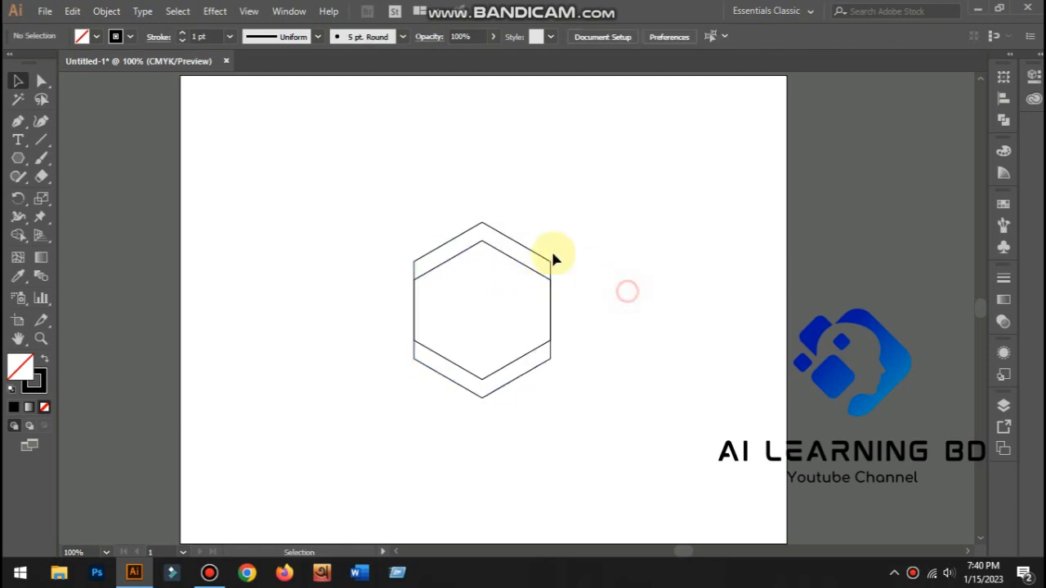
Split the two overlapping hexagons with Pathfinder Divide and ungroup the resulting pieces
left_click(403, 211)
left_click_drag(426, 233, 570, 335)
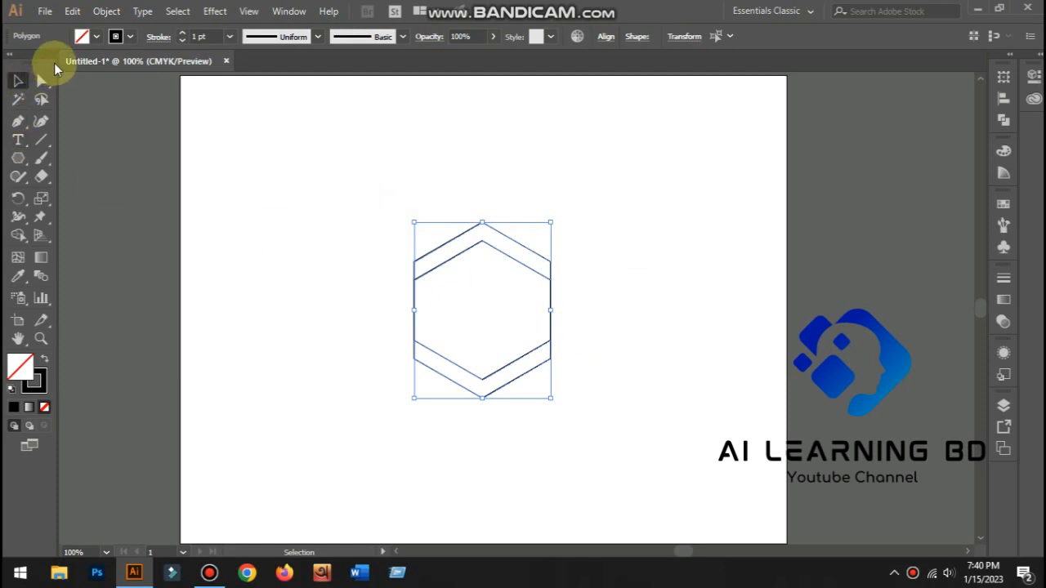
left_click(1000, 119)
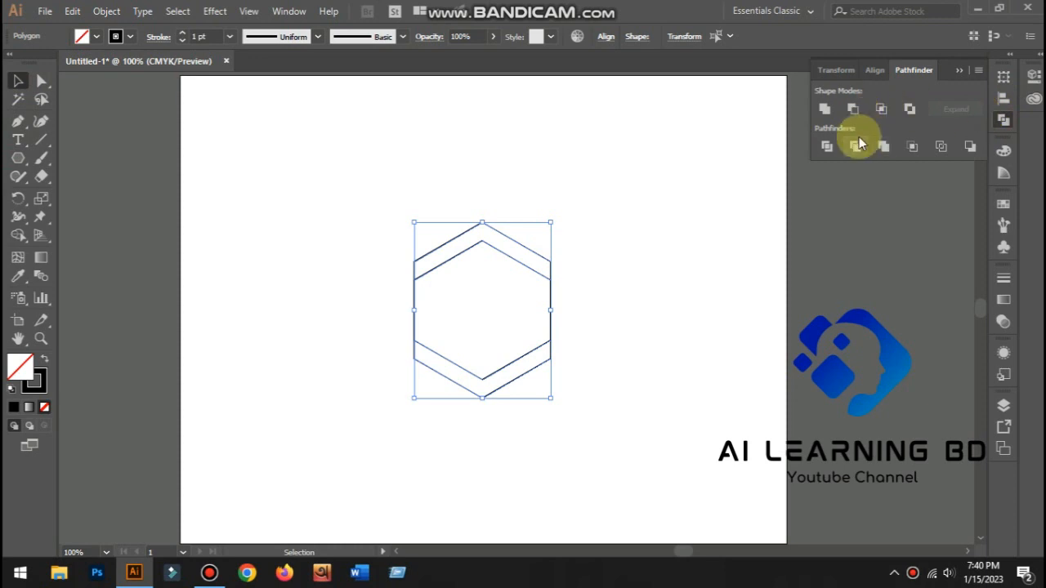
left_click(827, 148)
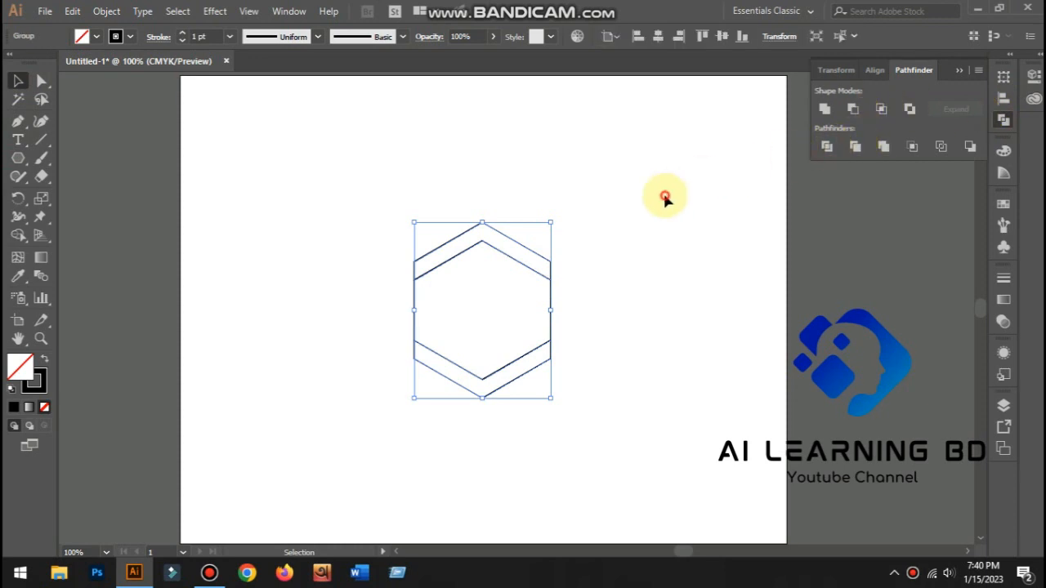
left_click(665, 199)
right_click(548, 268)
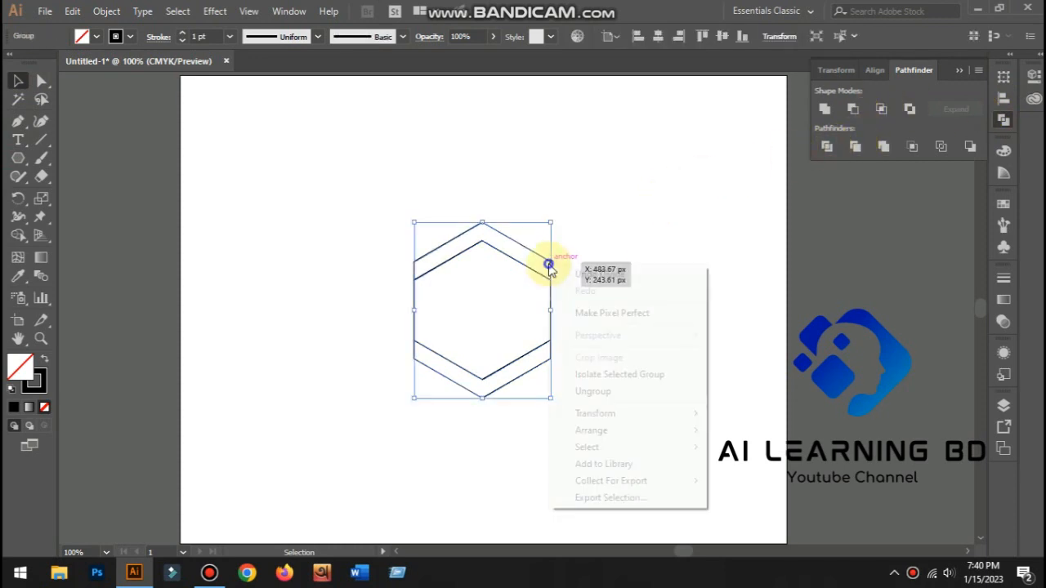
left_click(593, 392)
left_click(662, 368)
Delete the central hexagon piece and place the upper chevron directly above the lower one with a gap between them
left_click_drag(520, 250, 560, 186)
left_click(673, 304)
left_click_drag(544, 274, 666, 273)
key("Delete")
left_click(679, 268)
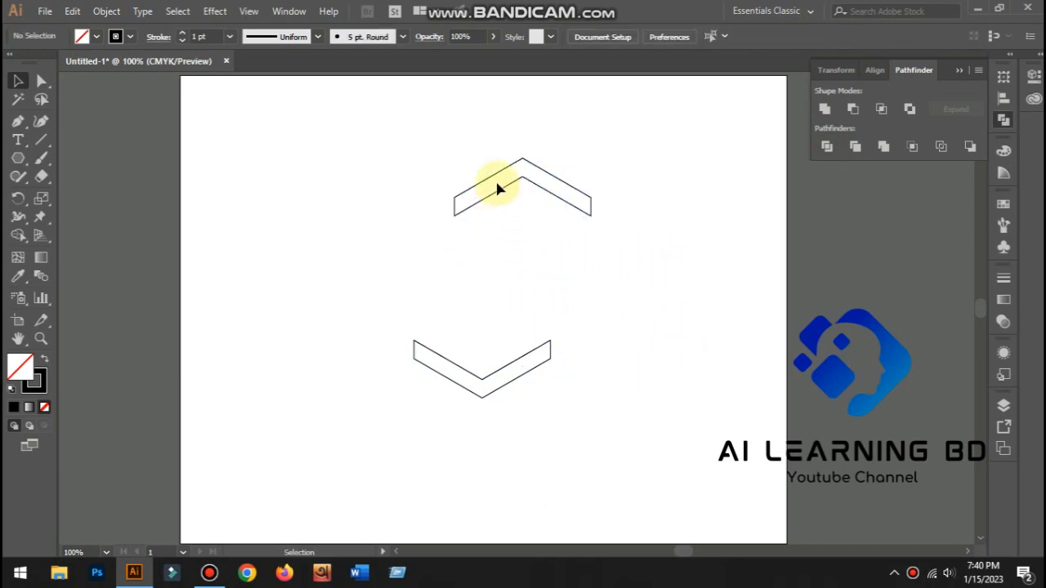
left_click_drag(496, 175, 457, 204)
left_click(553, 310)
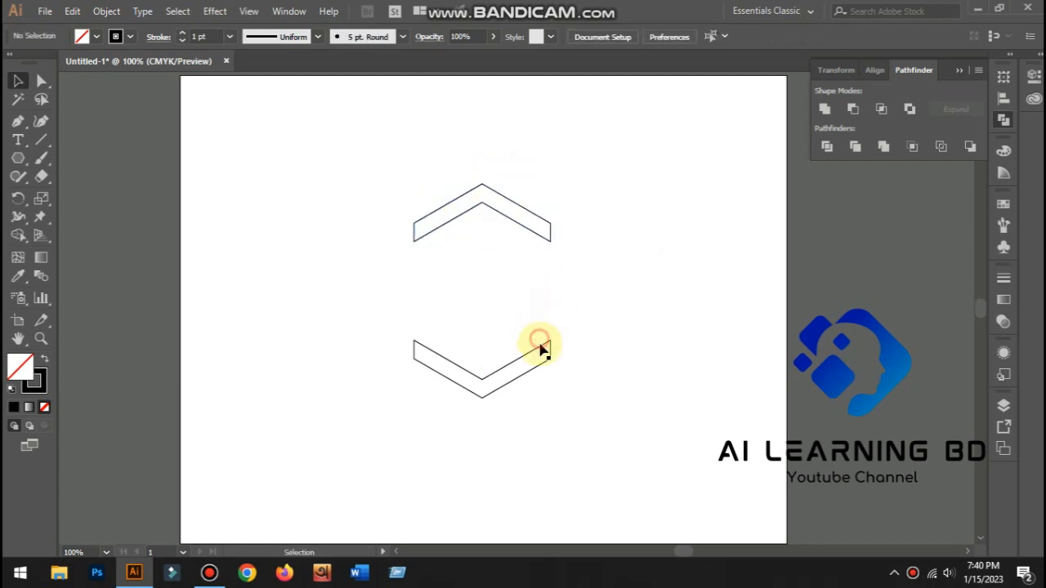
Reflect the lower chevron across the horizontal axis so it points upward
left_click(542, 346)
left_click_drag(18, 198, 42, 216)
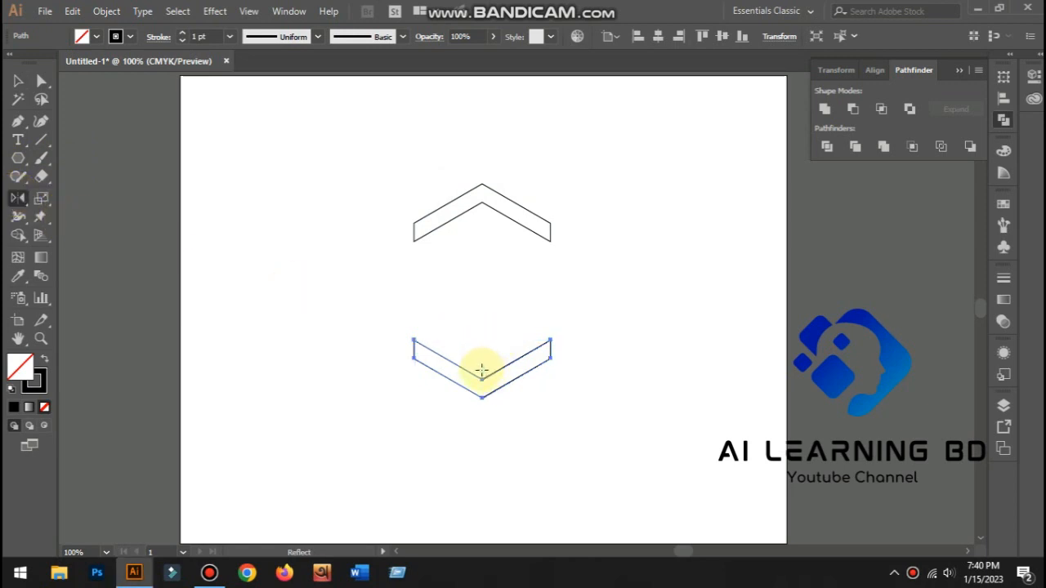
left_click(481, 370, "alt")
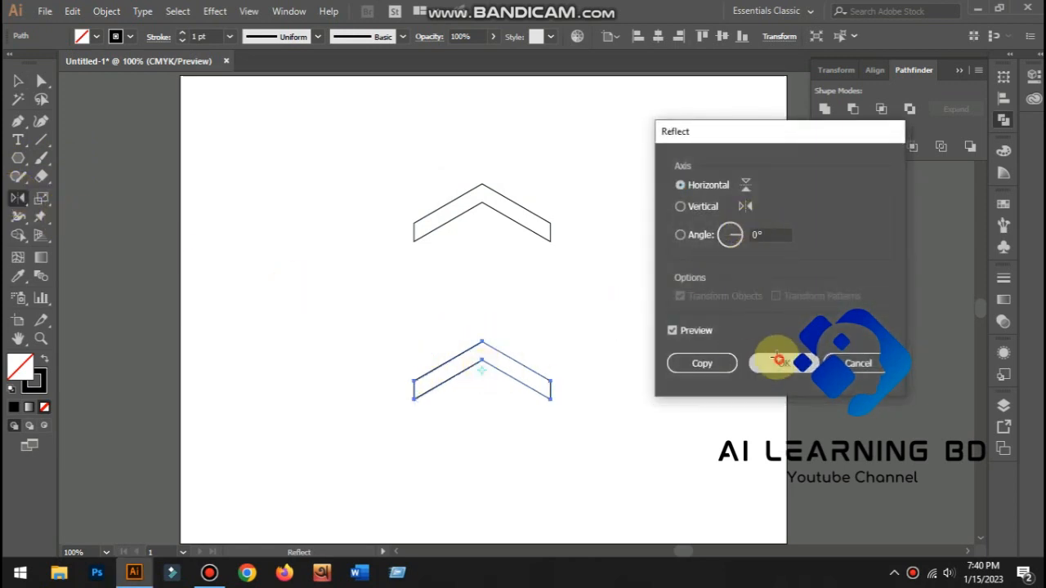
left_click(778, 360)
left_click(18, 80)
left_click(660, 220)
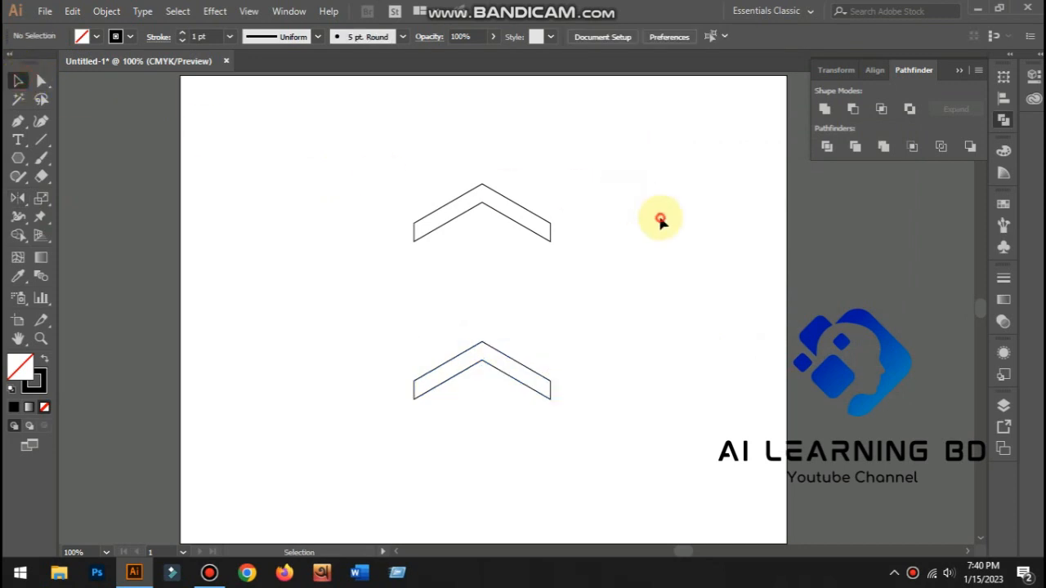
Move the reflected chevron up close beneath the first one and duplicate it below as a third chevron
left_click_drag(513, 363, 514, 240)
left_click(622, 317)
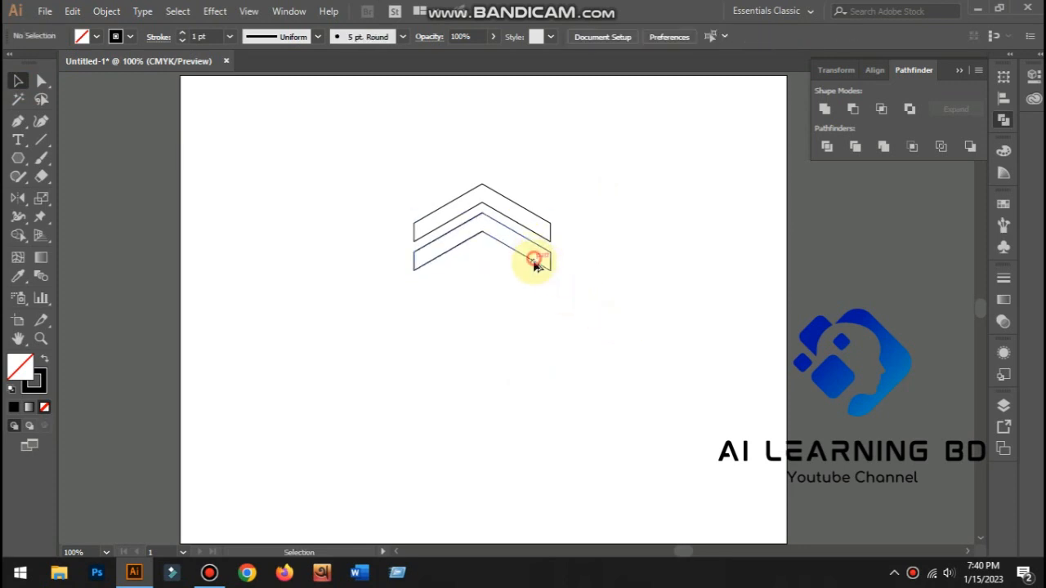
left_click_drag(533, 263, 534, 292)
left_click(575, 331)
Widen the three stacked chevrons on both sides and rotate them 180° to point downward
left_click_drag(634, 360, 553, 284)
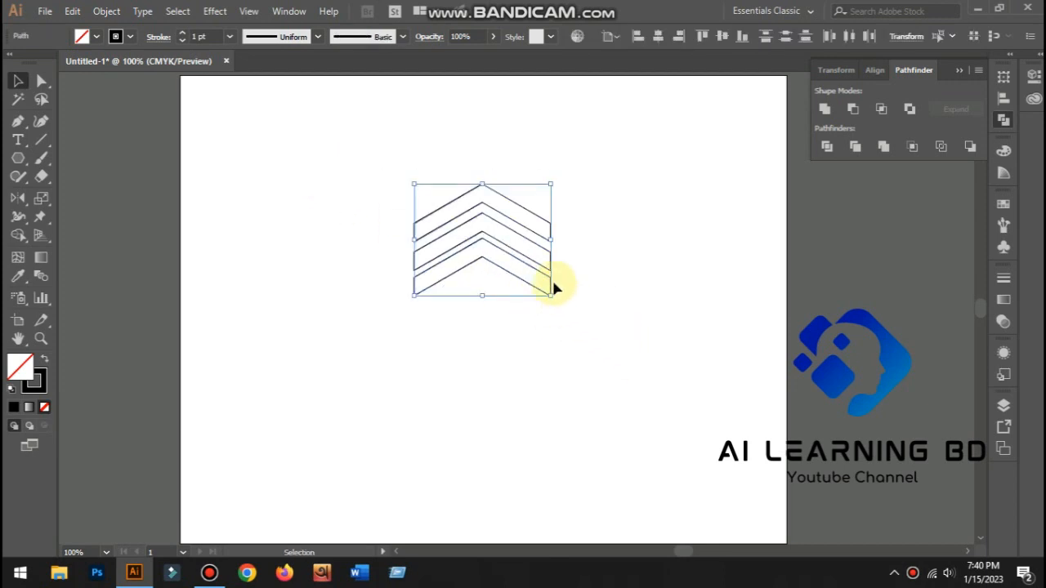
left_click_drag(553, 241, 585, 245)
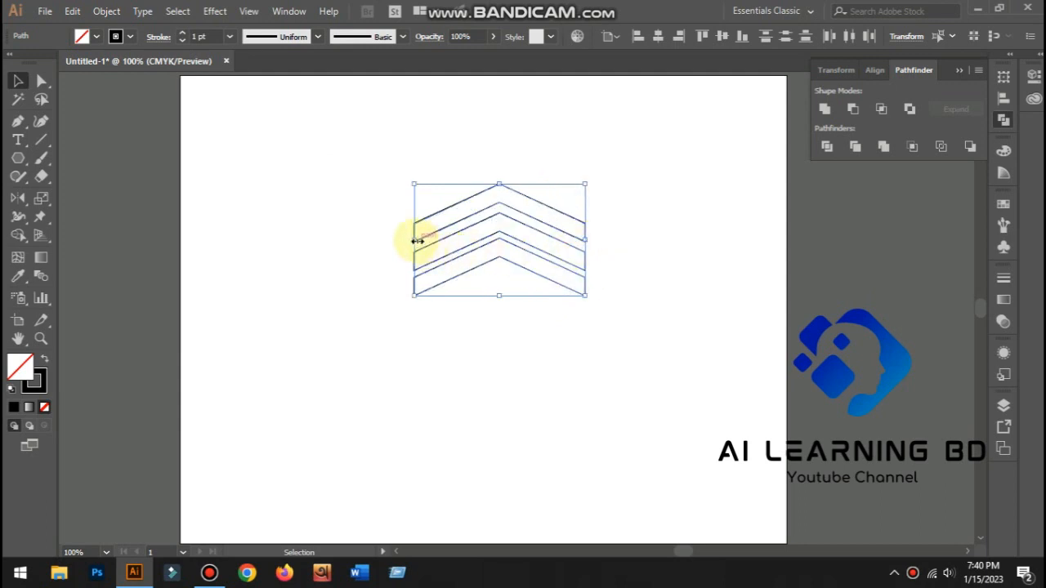
left_click_drag(416, 241, 393, 240)
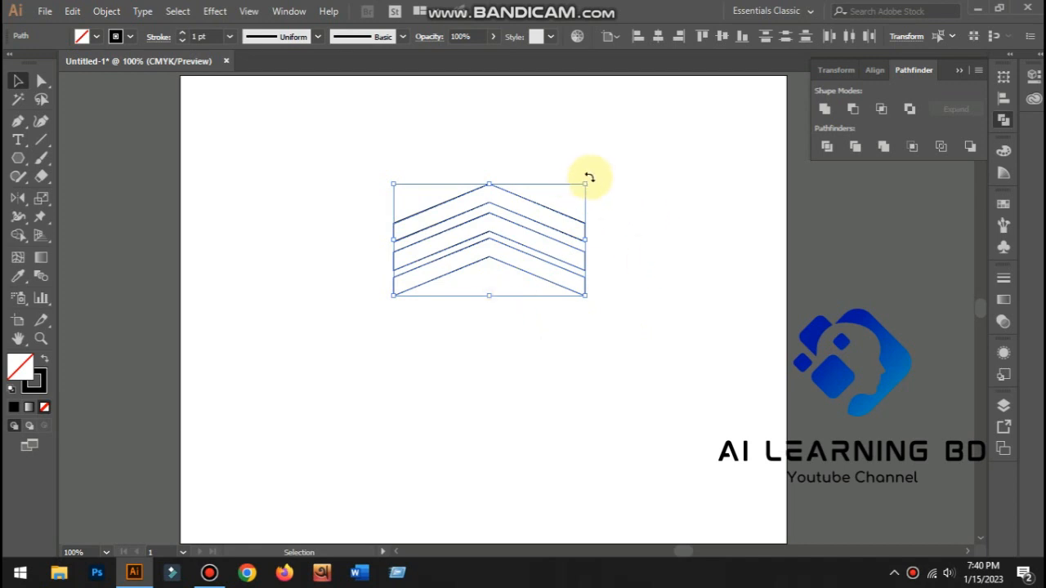
left_click_drag(589, 176, 401, 286)
left_click(541, 357)
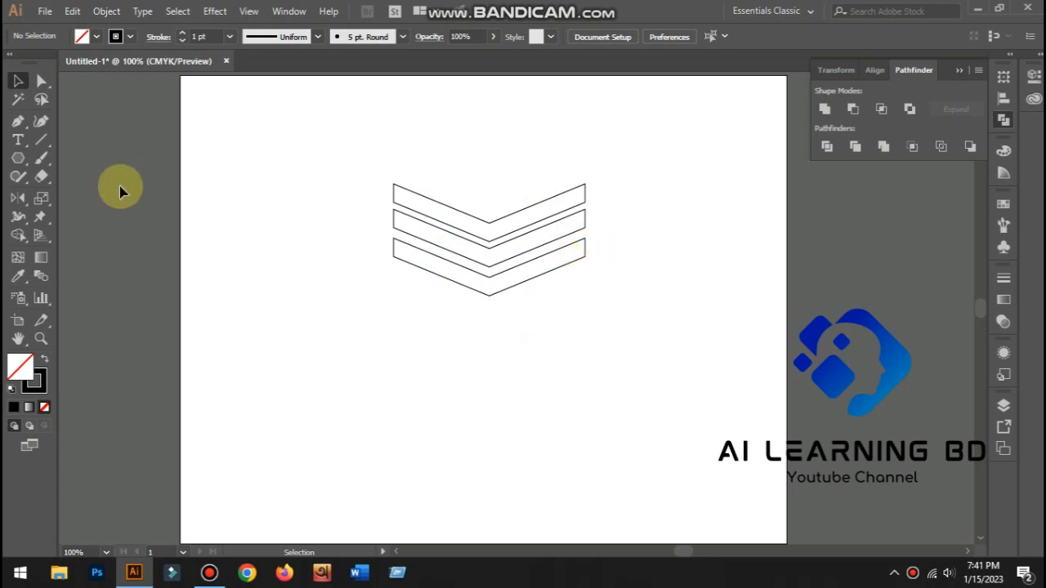
Draw a circle about 120 px in diameter centred over the middle of the chevrons
left_click_drag(17, 159, 55, 192)
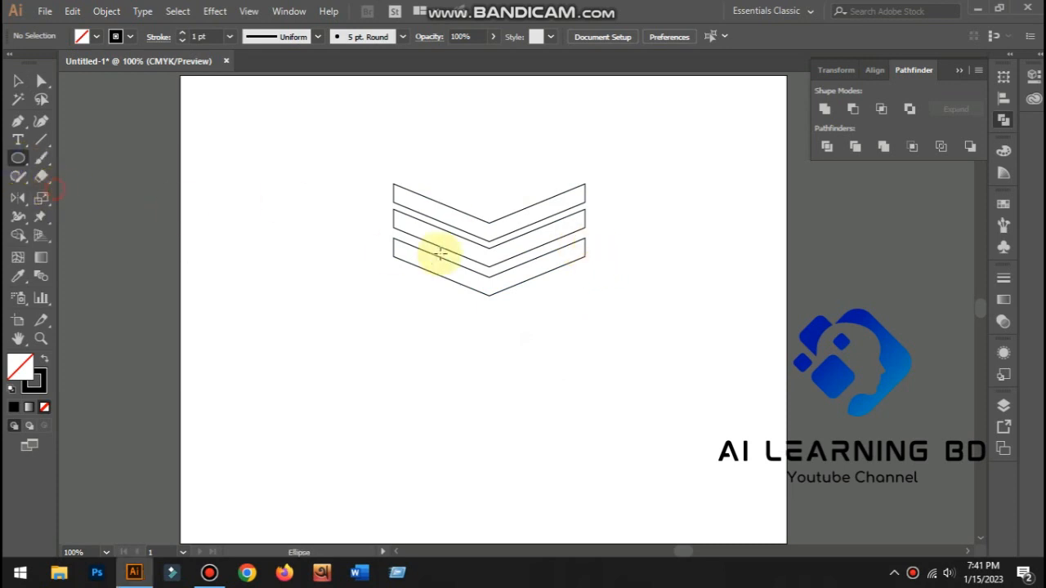
left_click_drag(487, 256, 524, 302)
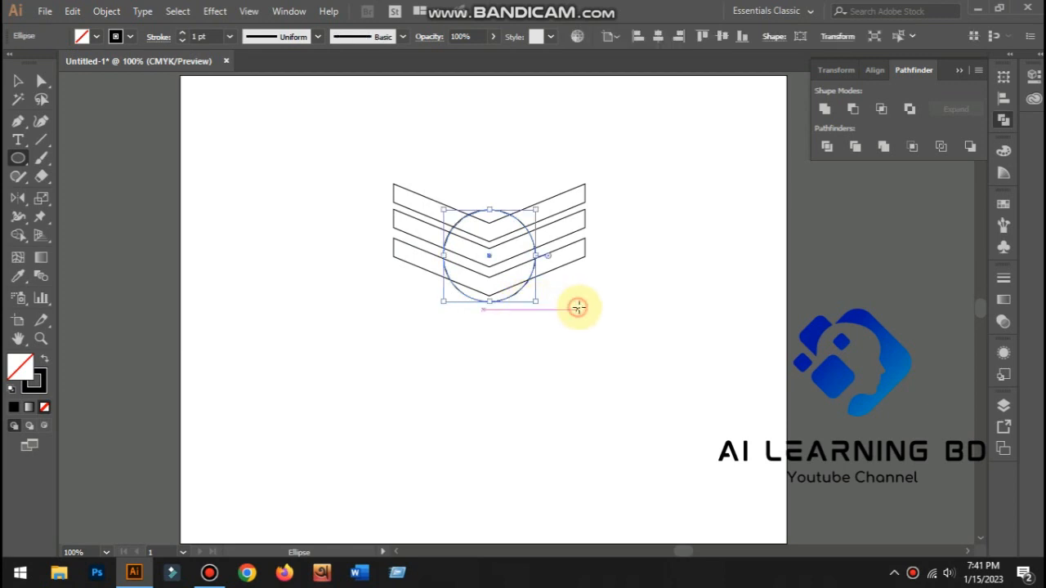
left_click(578, 307)
left_click(556, 311)
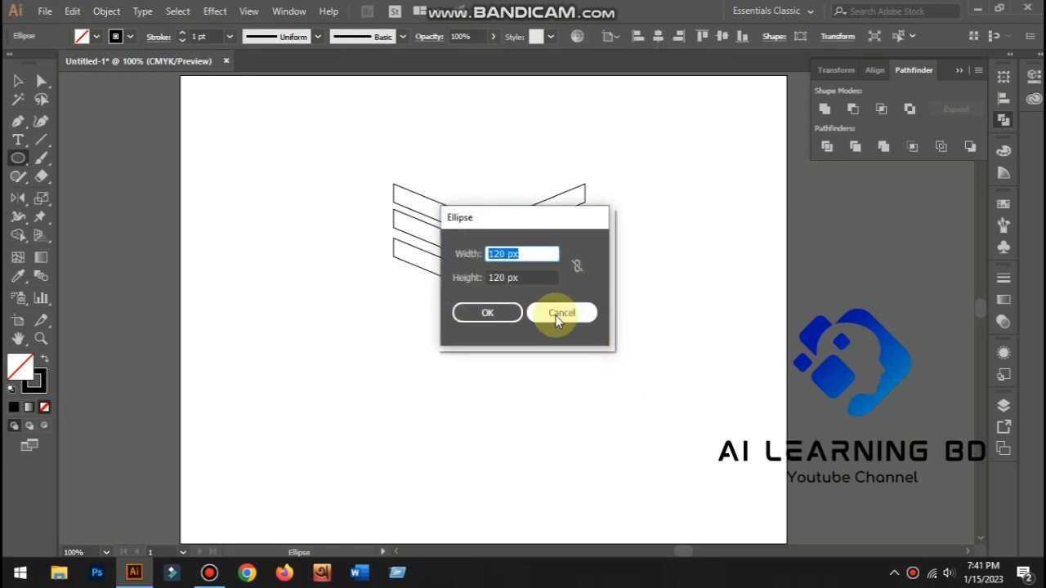
Fill the circle with white so it covers the middle of the chevrons
left_click(18, 80)
left_click(427, 105)
left_click(489, 203)
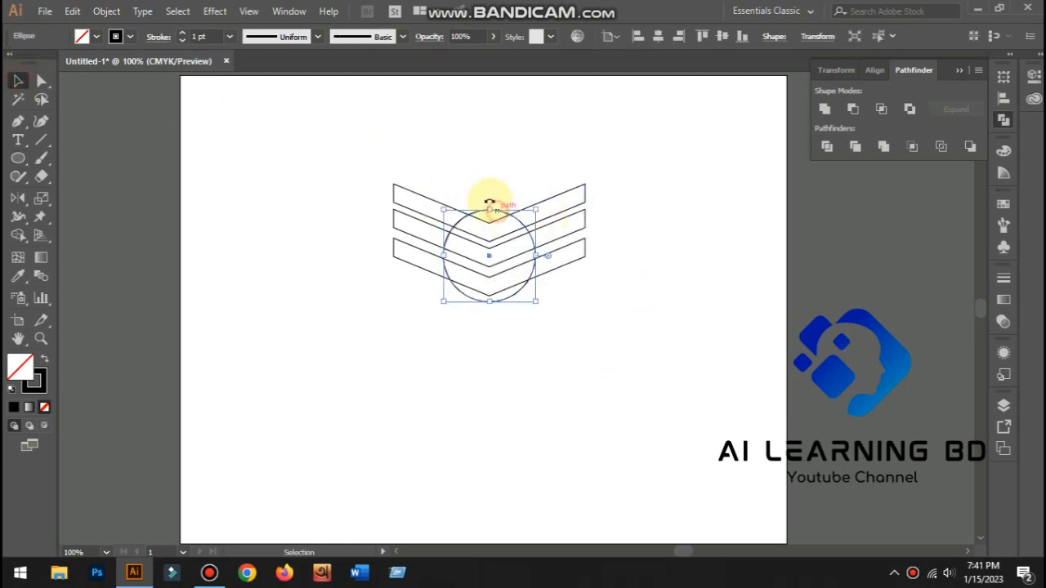
left_click(95, 37)
left_click(33, 62)
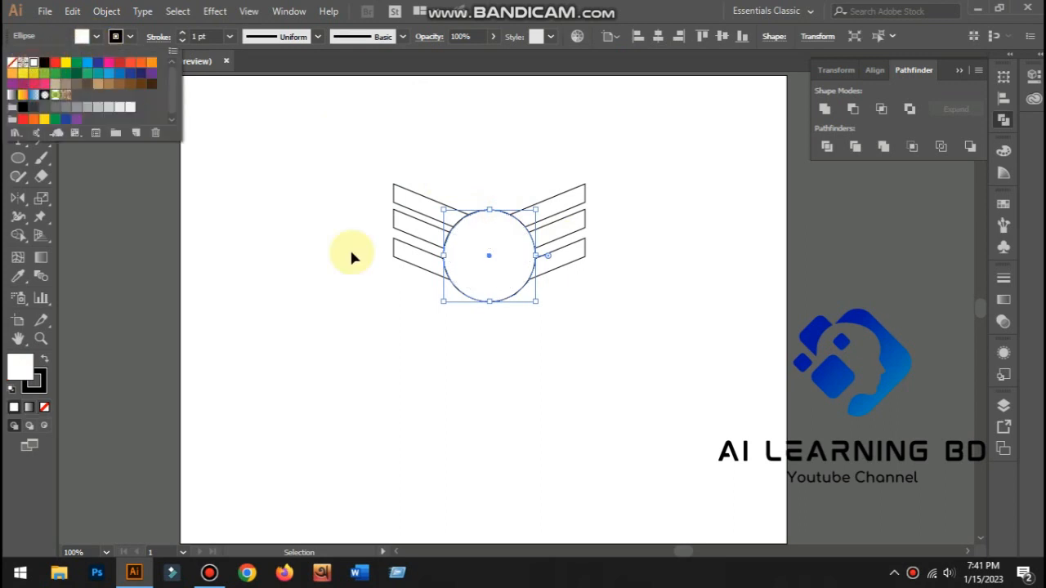
left_click(546, 348)
left_click(565, 335)
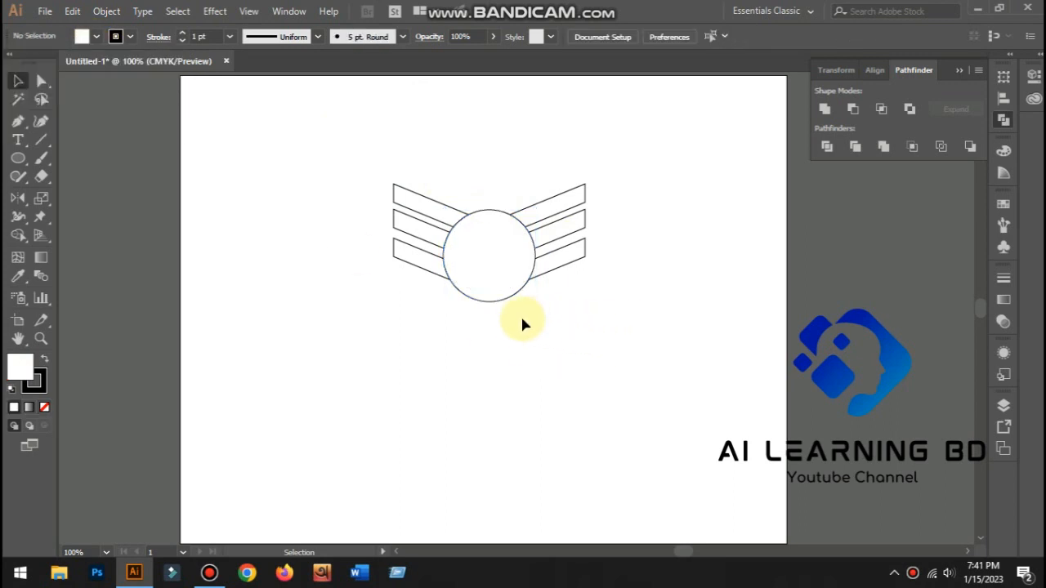
Group the three chevrons behind the circle
left_click_drag(640, 182, 584, 238)
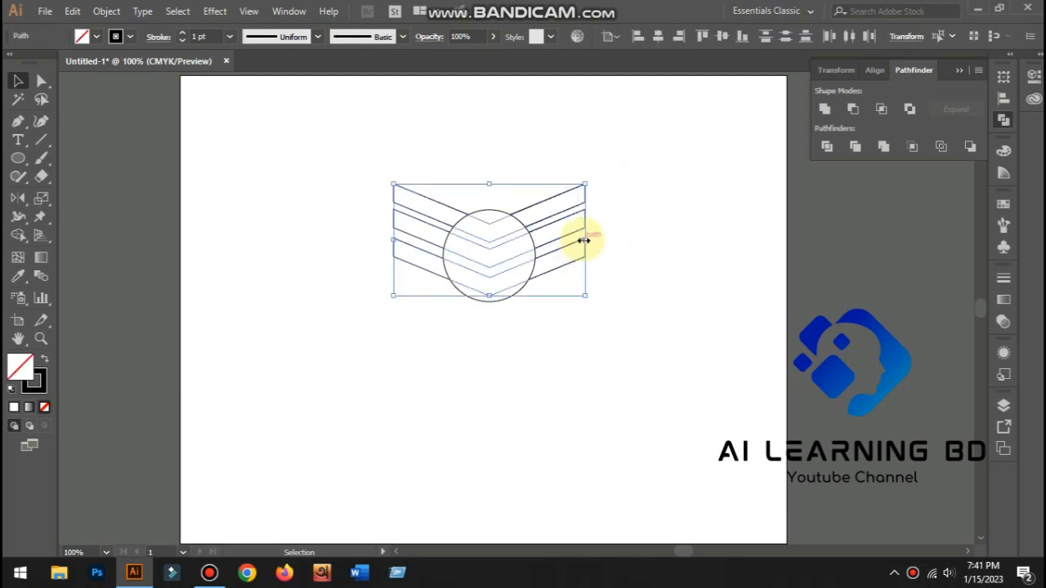
right_click(583, 238)
left_click(623, 333)
left_click(632, 330)
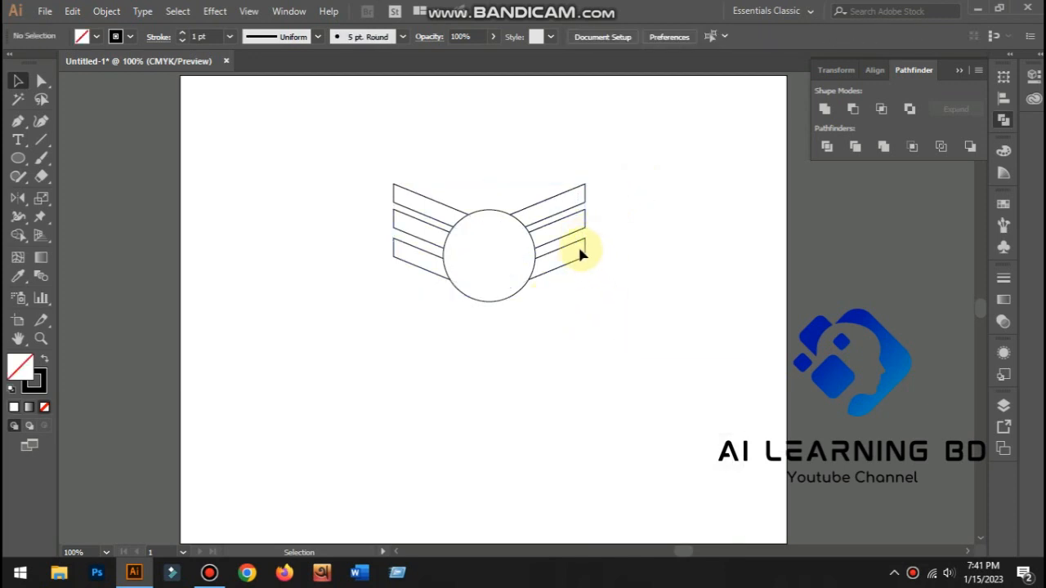
Centre the chevron group and the circle vertically on the artboard
left_click(579, 250)
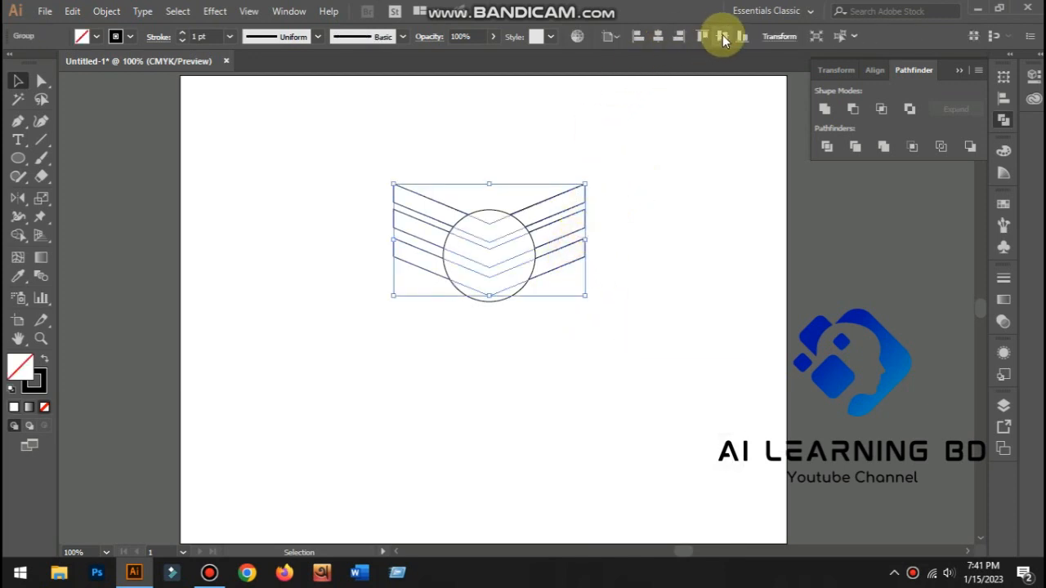
left_click(723, 36)
left_click(675, 117)
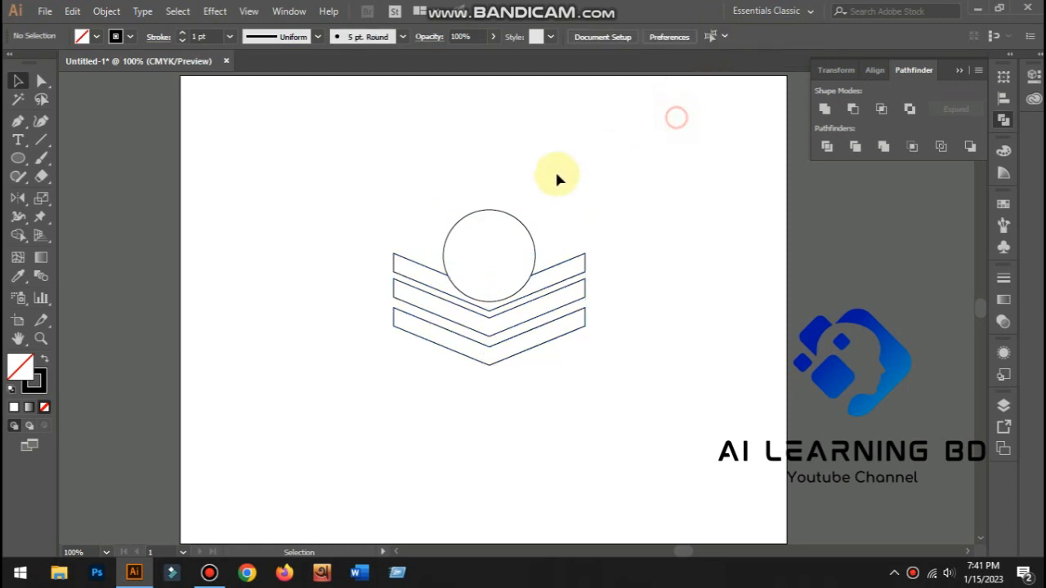
left_click(517, 226)
left_click(721, 36)
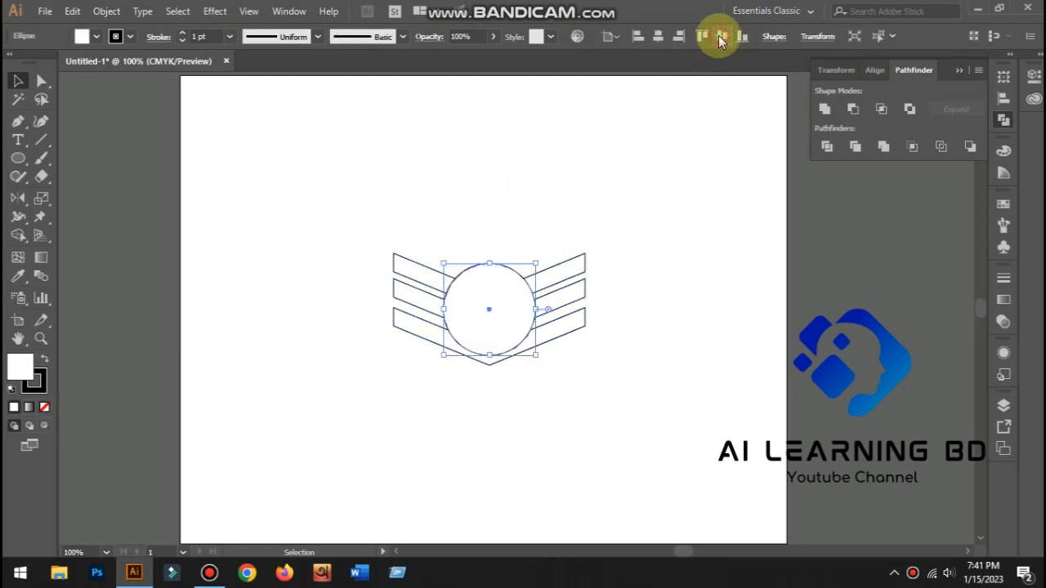
left_click(630, 195)
left_click(523, 315)
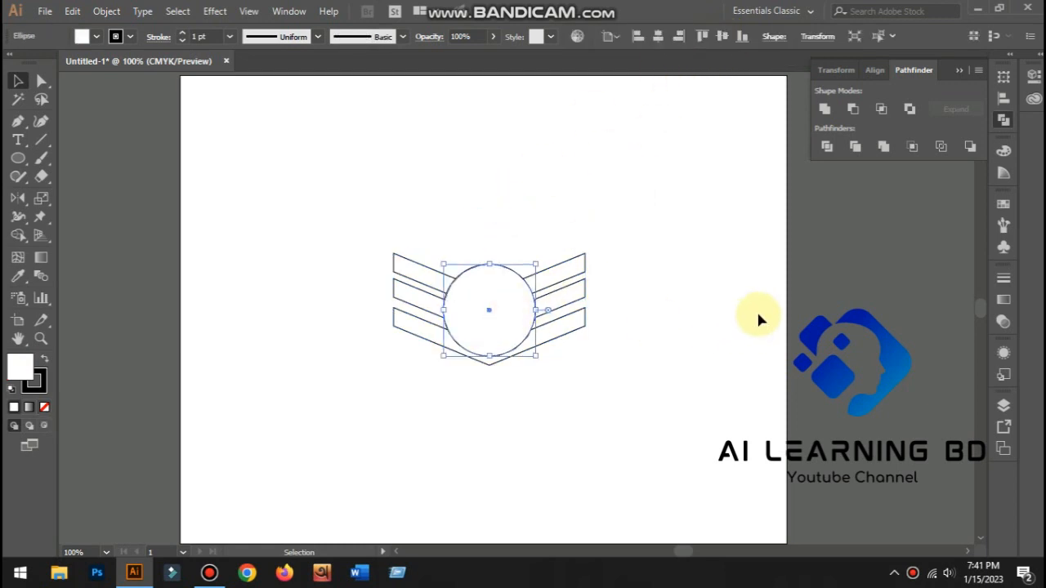
Nudge the white circle down step by step until it covers the bottom tip of the lowest chevron
key("Down")
key("Down")
key("Down")
key("Down")
key("Down")
key("Down")
key("Down")
key("Down")
key("Down")
key("Down")
key("Down")
key("Down")
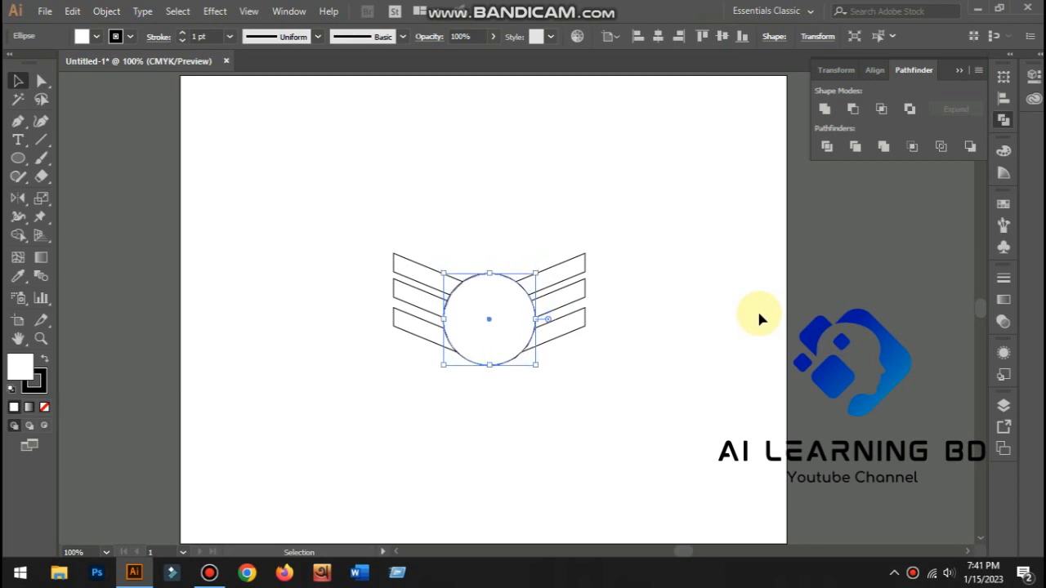
key("Down")
left_click(758, 317)
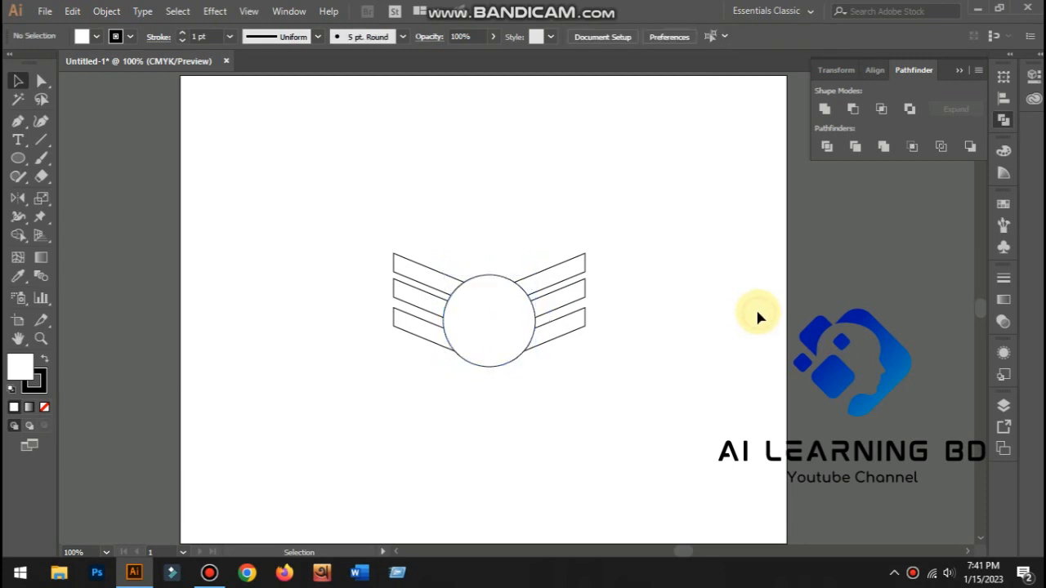
Centre the circle and the chevron group horizontally on the artboard
left_click(511, 328)
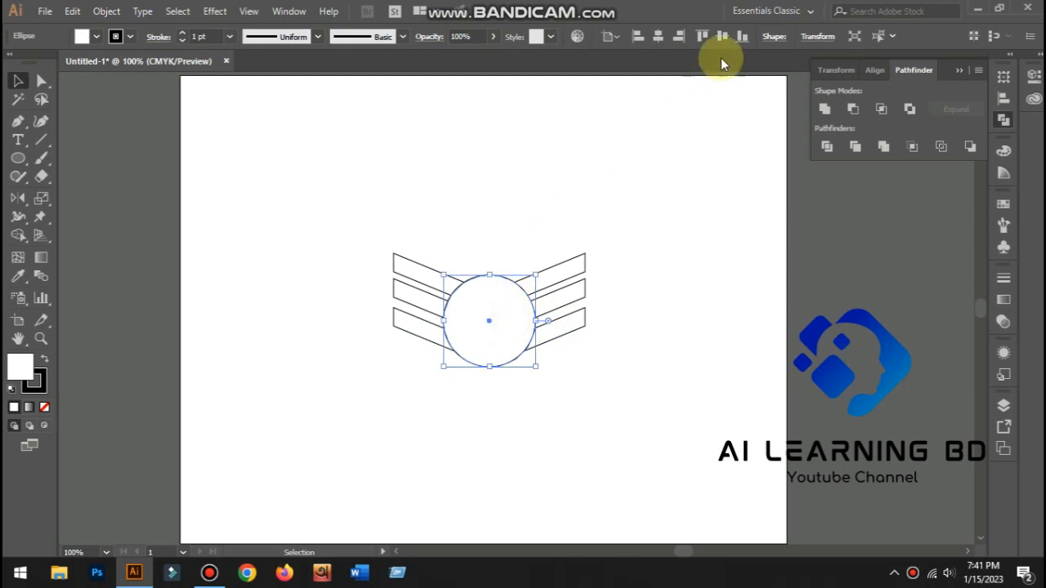
left_click(660, 37)
left_click(674, 227)
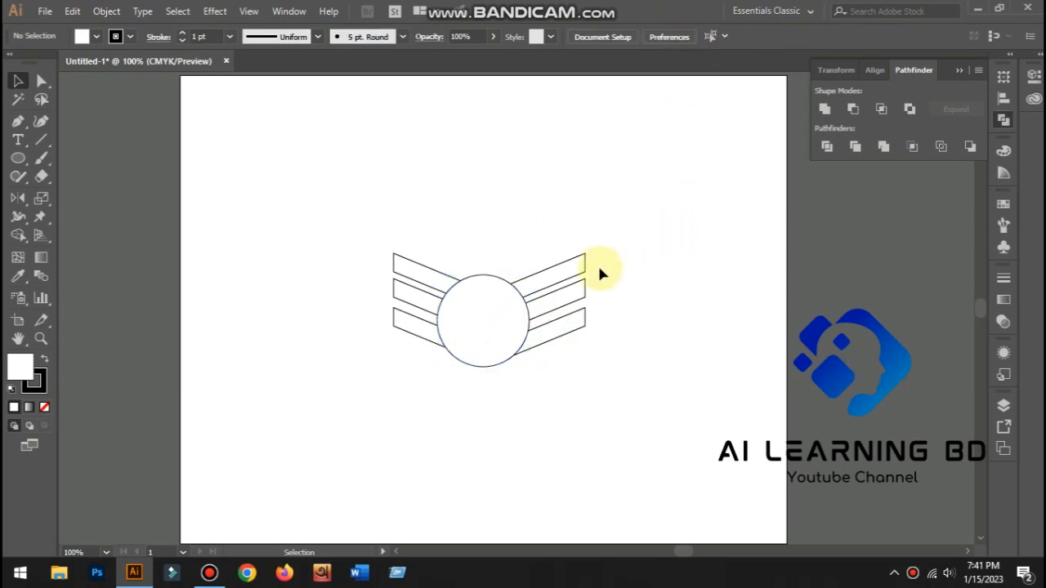
left_click(582, 283)
left_click(660, 37)
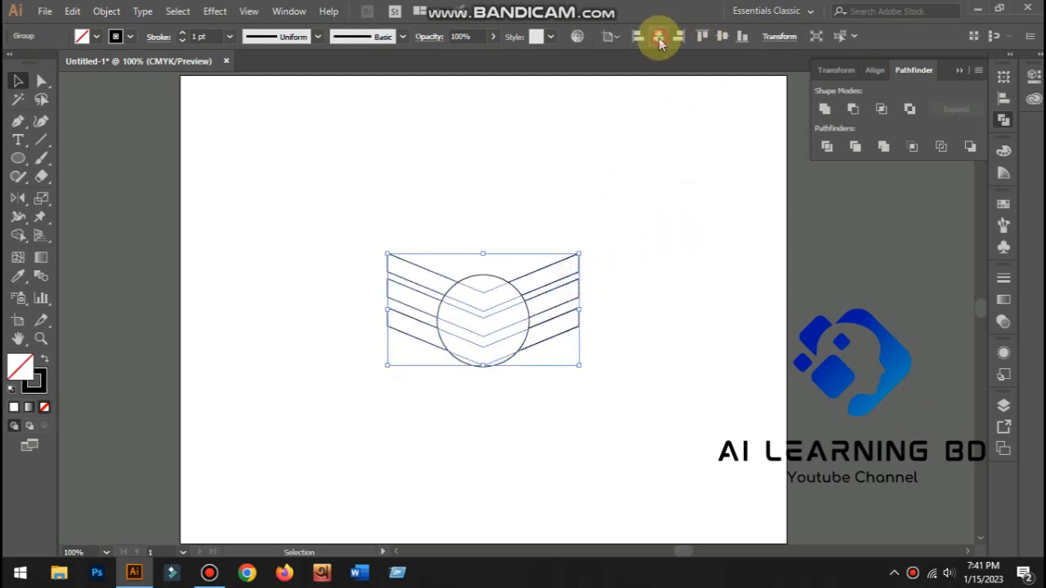
left_click(693, 174)
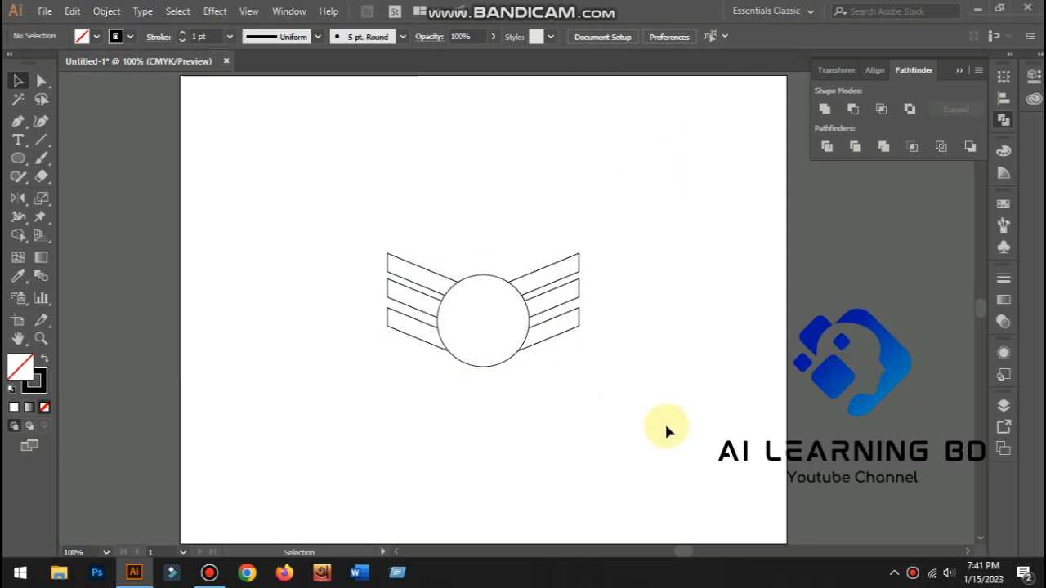
Nudge the circle down by one more increment over the chevrons
left_click(508, 311)
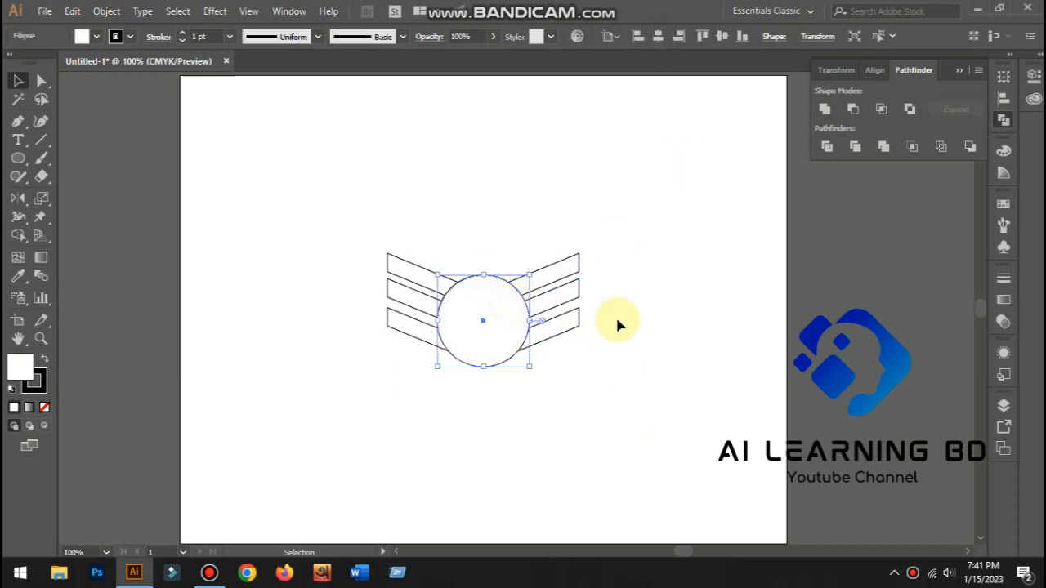
key("Down")
left_click(693, 323)
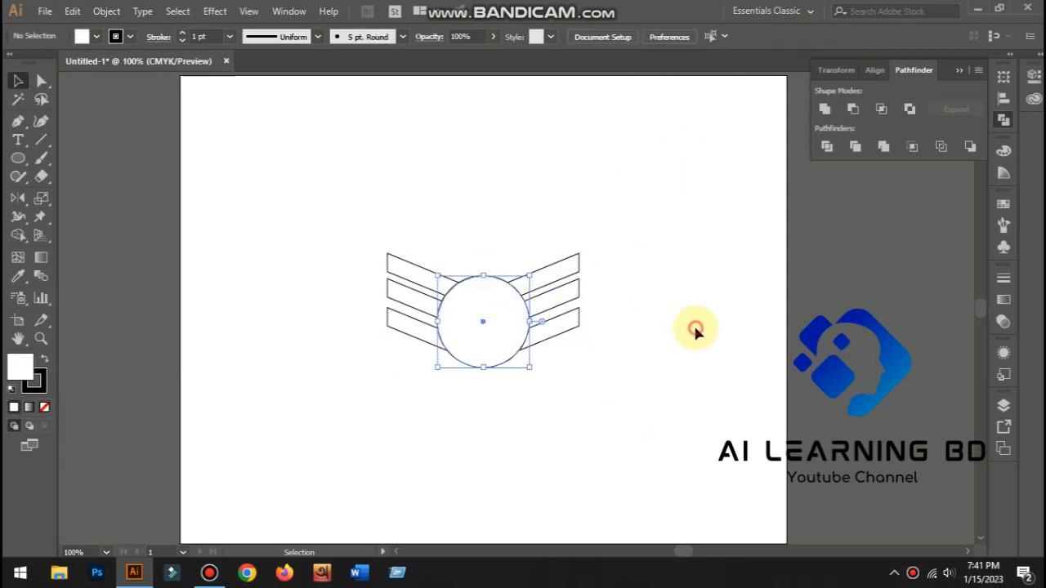
Fill the chevron group with a linear gradient and set its end colour stop to light orange
scroll(659, 338, "up", 1)
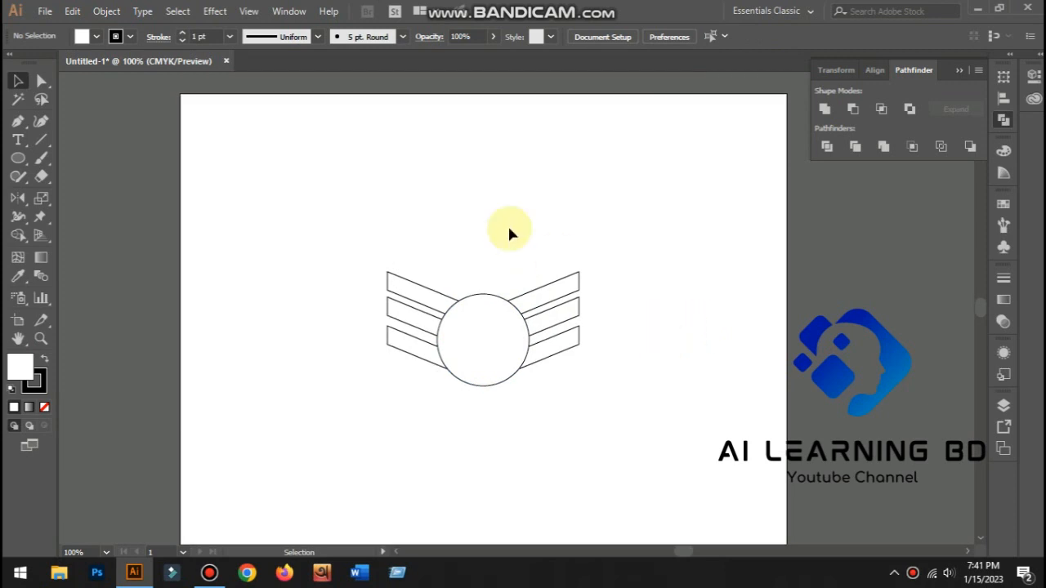
left_click(442, 298)
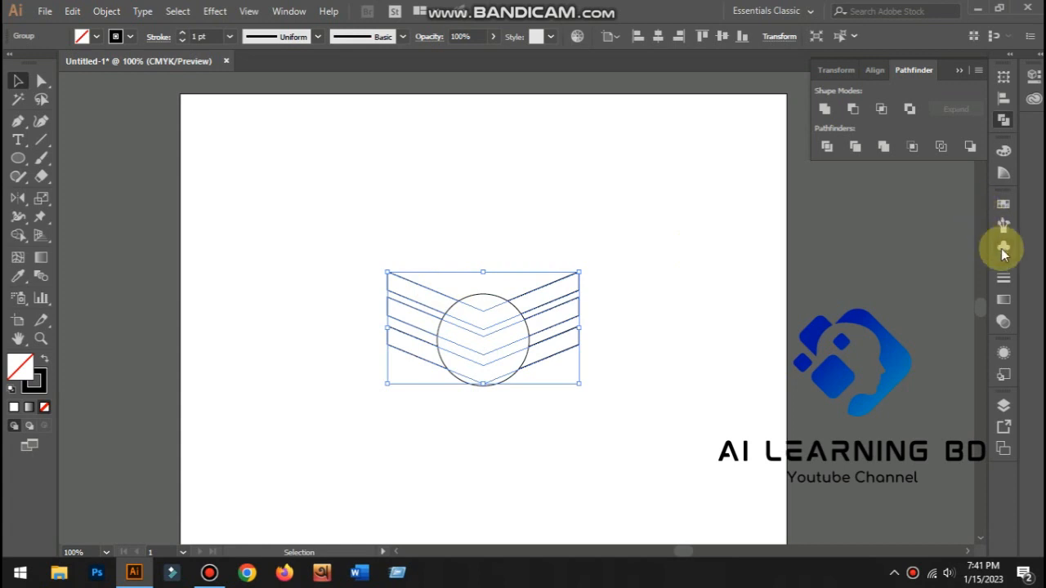
left_click(1003, 304)
left_click(813, 299)
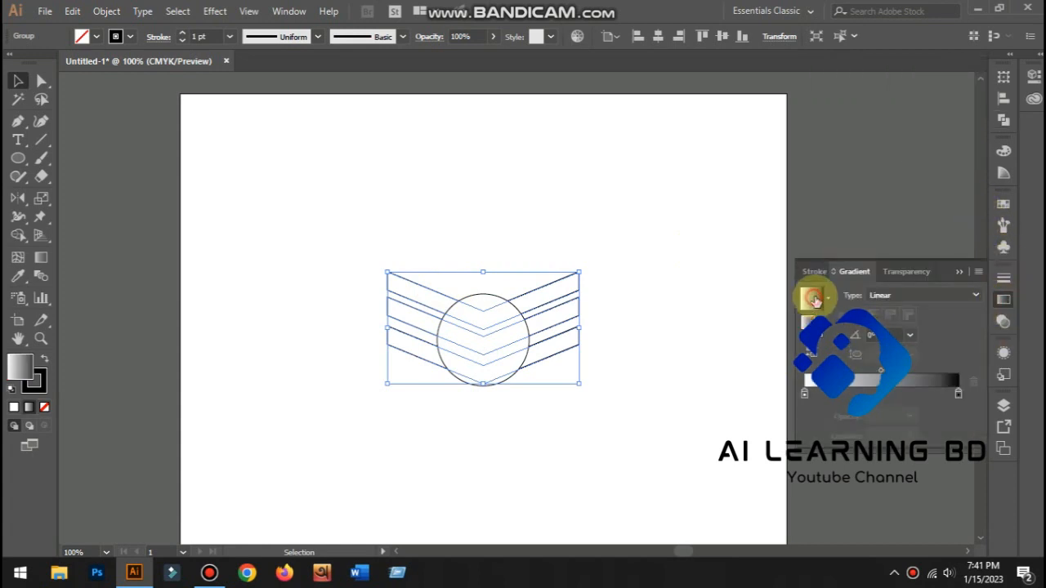
left_click(957, 393)
double_click(956, 395)
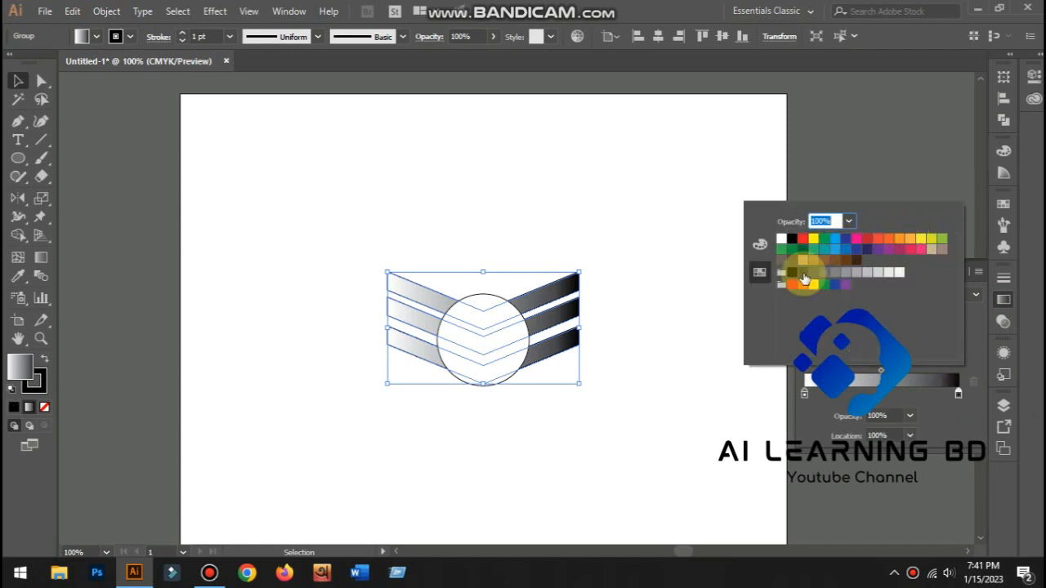
left_click(911, 238)
Set the starting colour stop of the chevrons' gradient to the orange swatch C=0 M=50 Y=100 K=0
left_click(804, 394)
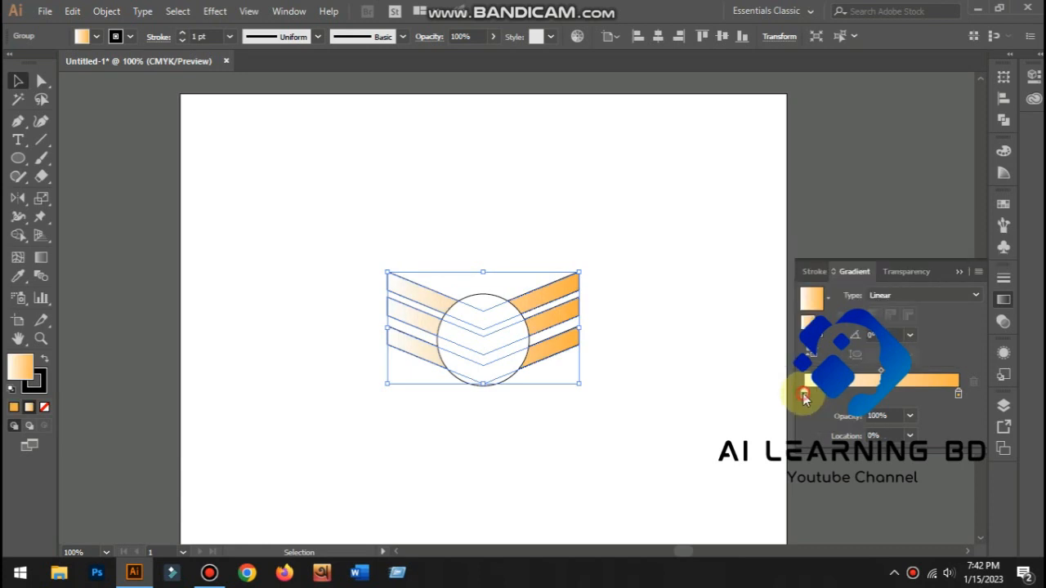
double_click(804, 393)
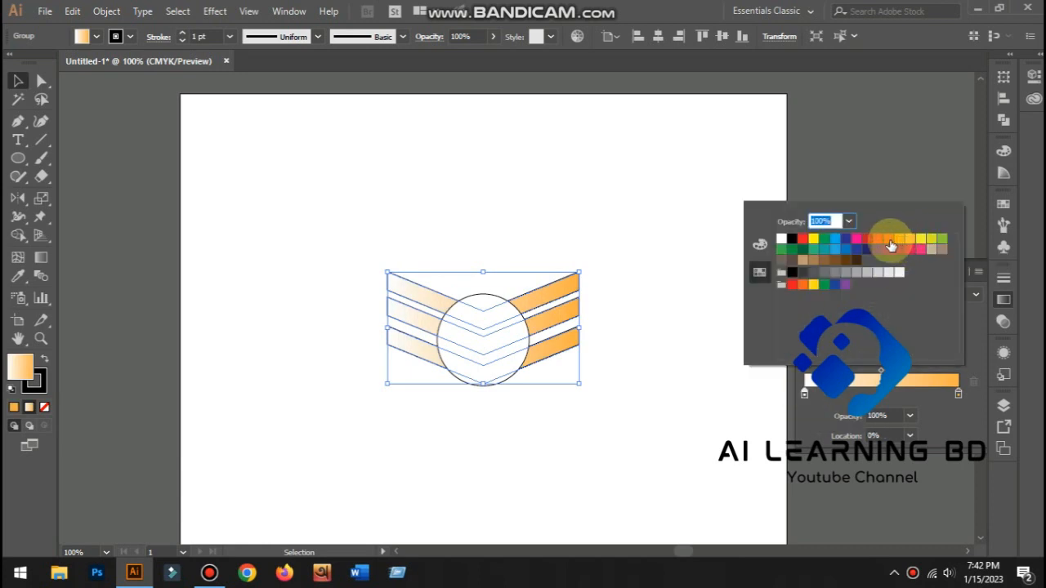
left_click(889, 239)
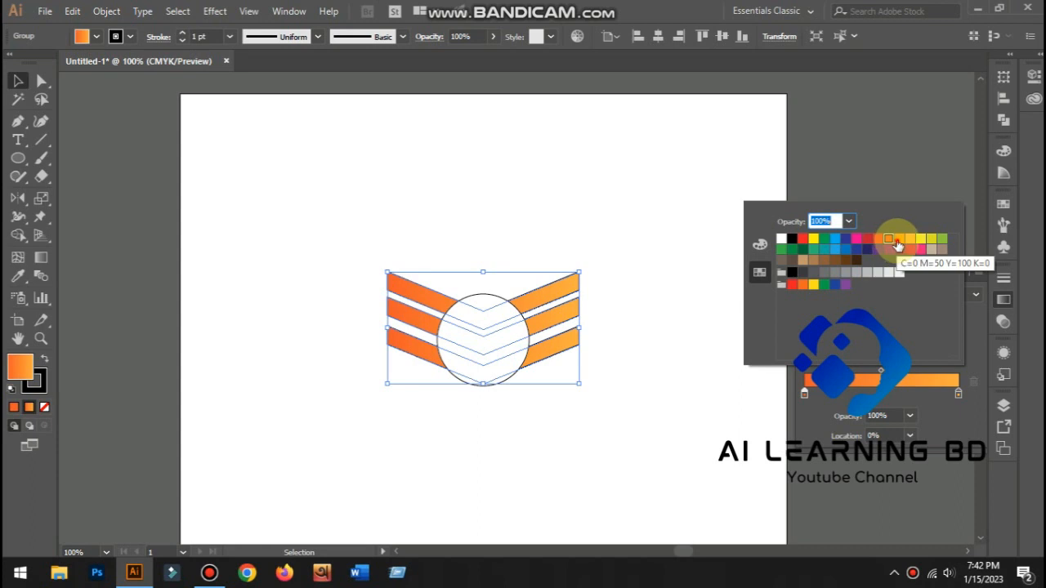
left_click(900, 241)
left_click(661, 395)
left_click(661, 395)
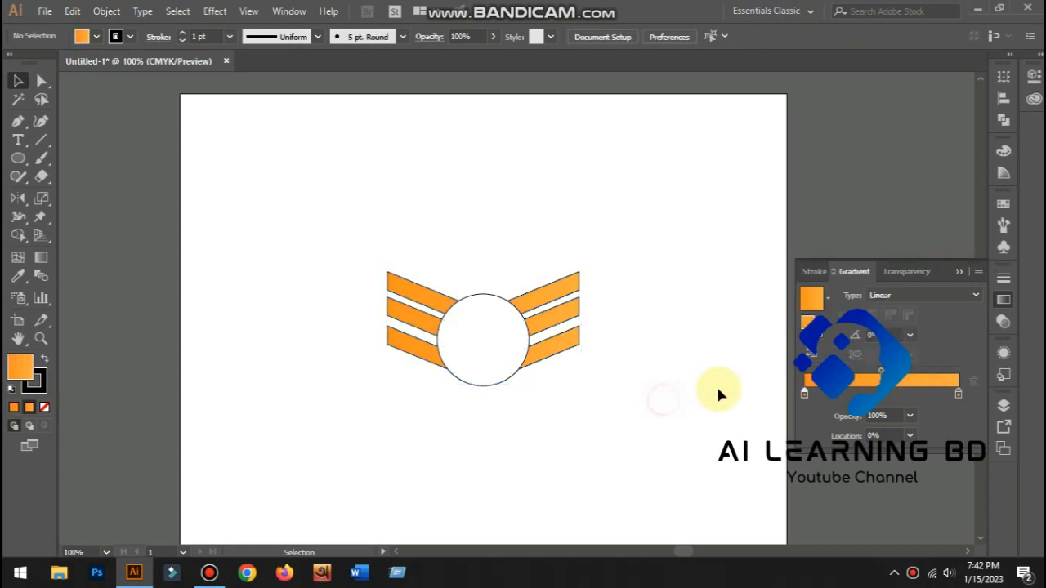
Fill the central circle with the same orange linear gradient as the chevrons
left_click(491, 373)
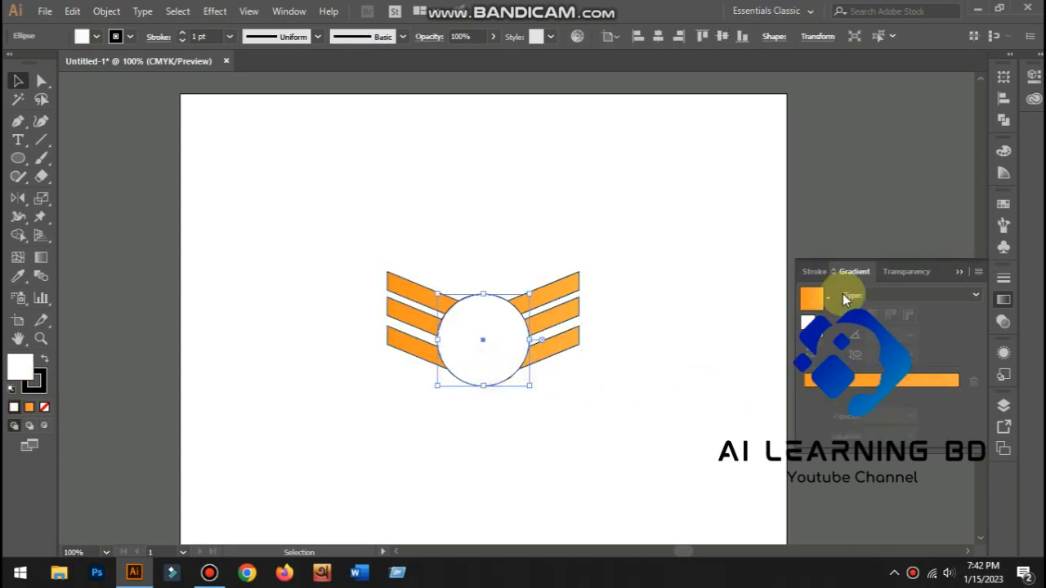
left_click(811, 298)
left_click(644, 392)
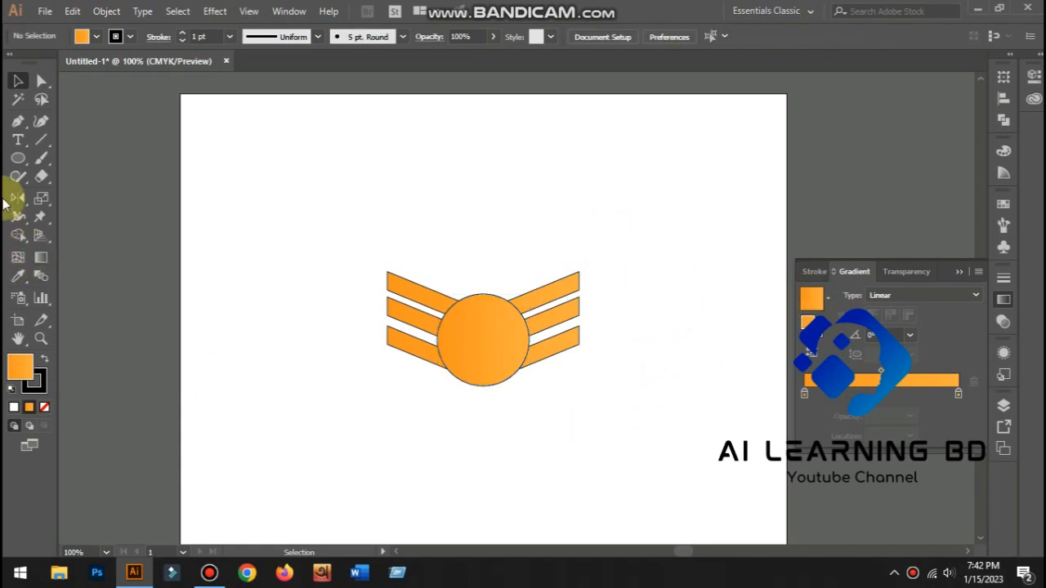
Add the letter "A" as text below the emblem and scale it up to about 109 pt
left_click(17, 143)
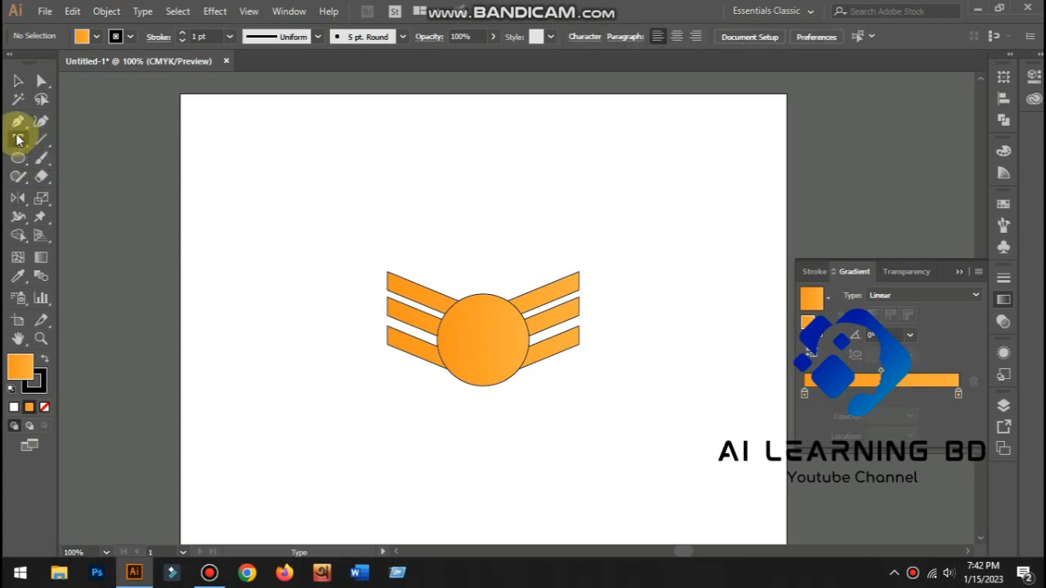
left_click(456, 441)
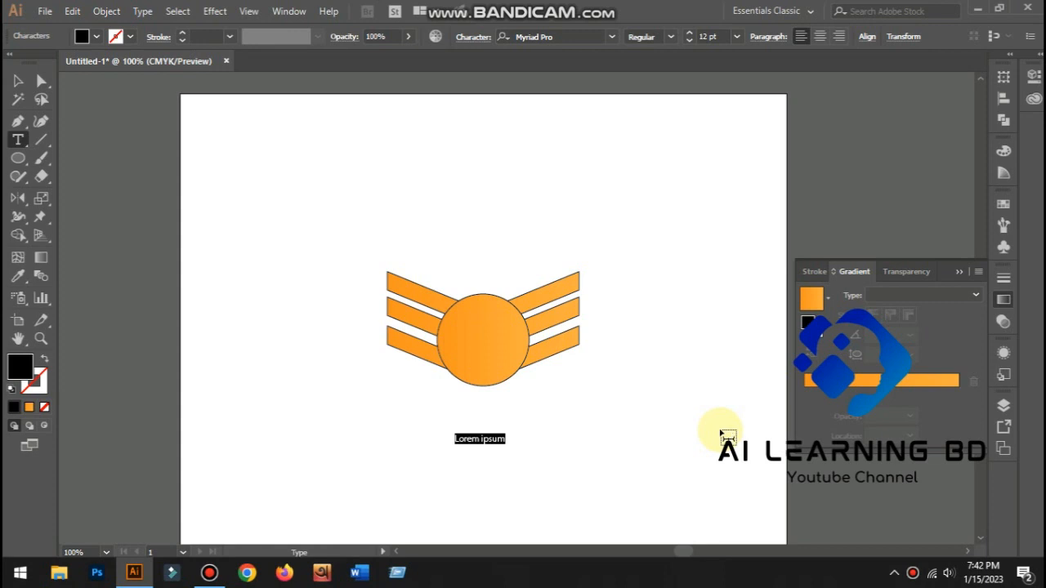
type("A")
left_click(18, 81)
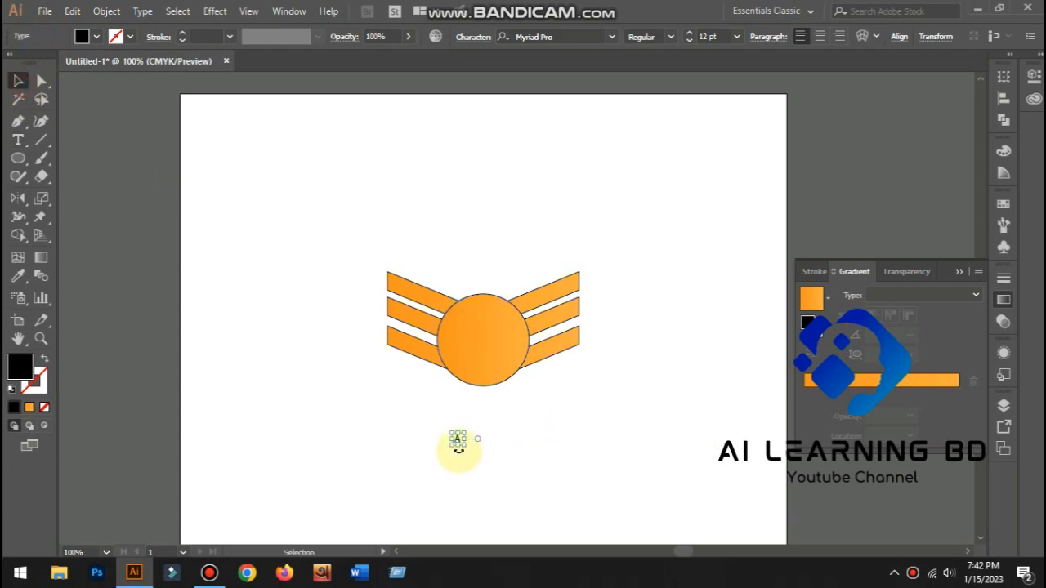
left_click_drag(464, 445, 489, 483)
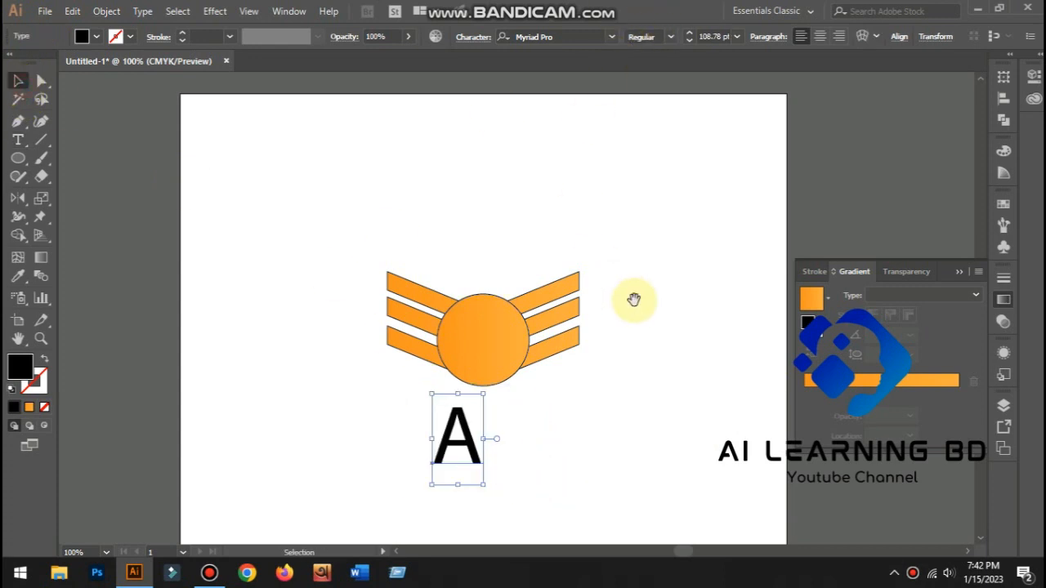
Set the letter A's font to Algerian and move it onto the middle of the orange circle
left_click_drag(630, 296, 530, 264)
left_click(616, 39)
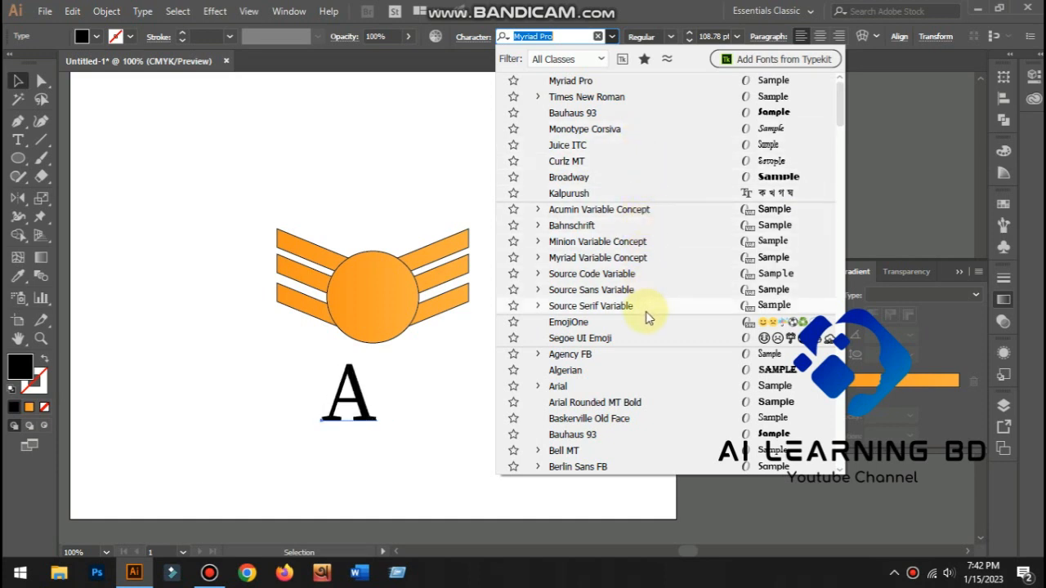
left_click(641, 376)
left_click(516, 404)
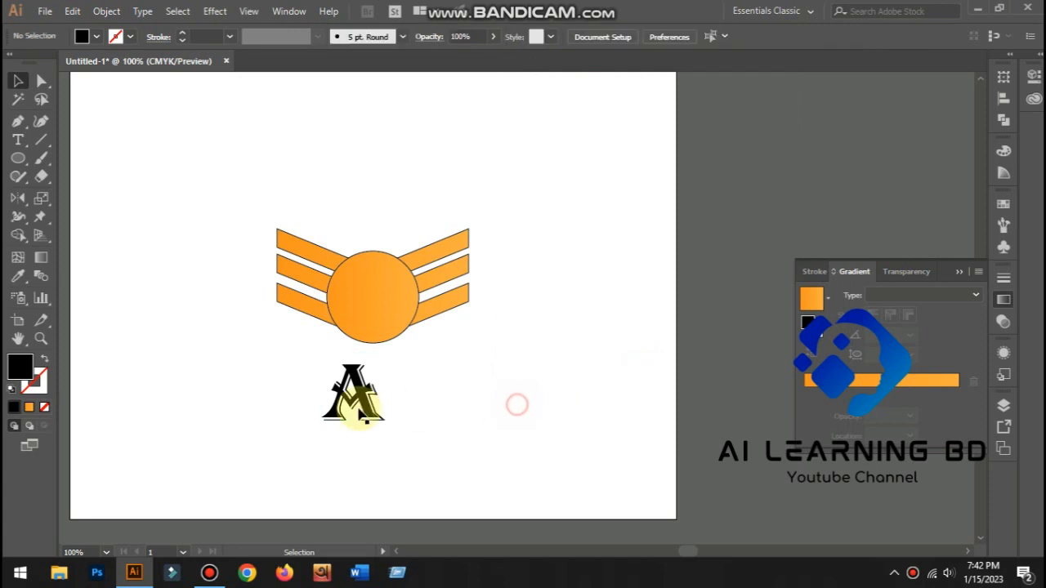
left_click_drag(367, 395, 388, 301)
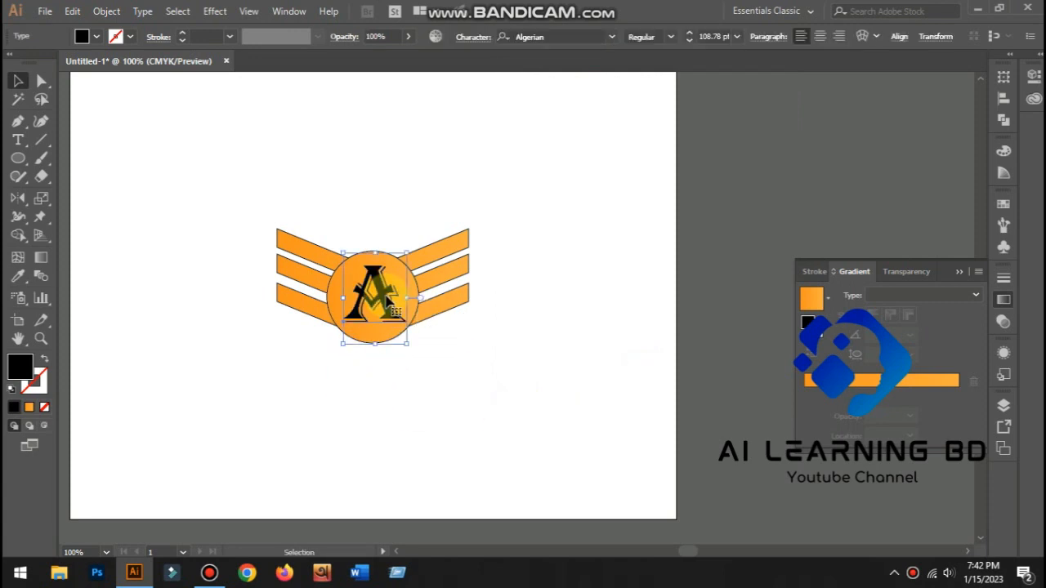
left_click(586, 418)
Group the chevrons, circle and letter A into one emblem and move it higher on the artboard
left_click_drag(232, 213, 494, 369)
right_click(378, 288)
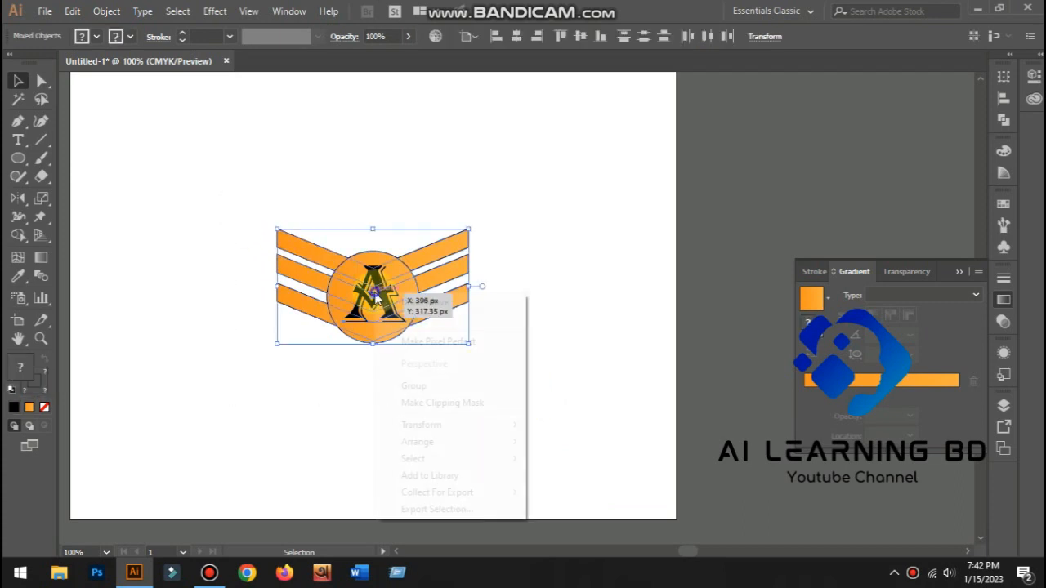
left_click(429, 385)
left_click_drag(406, 292, 406, 221)
Add the text "COMPANNY NAME" in Algerian just below the emblem
left_click_drag(466, 357, 605, 369)
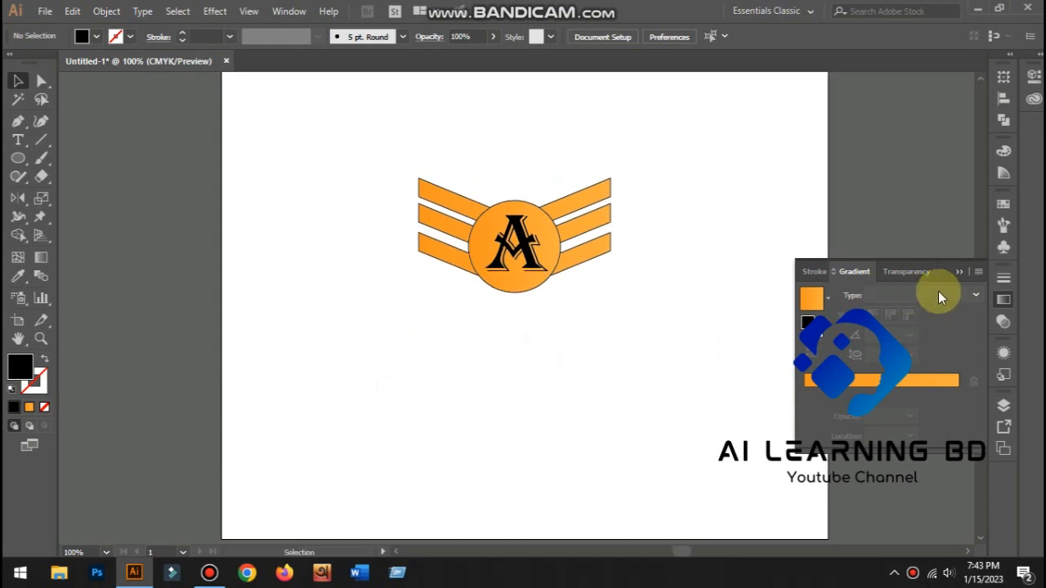
left_click(960, 270)
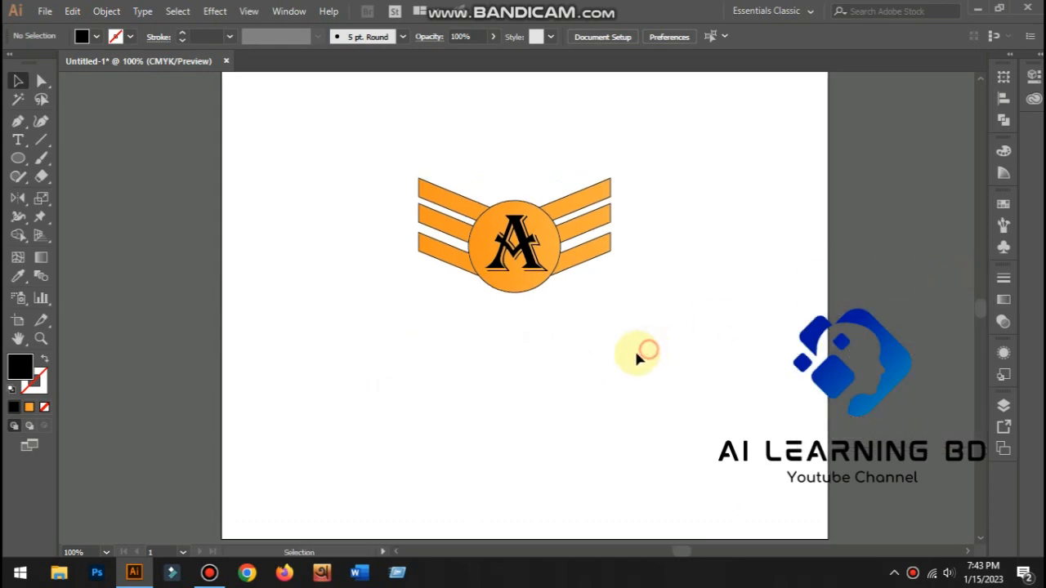
left_click(17, 139)
left_click(428, 325)
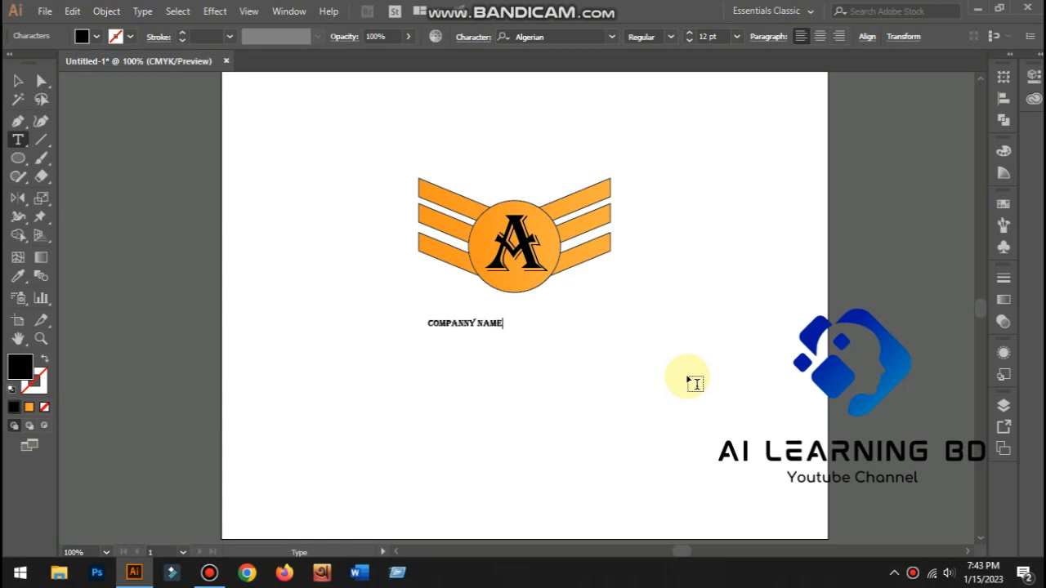
left_click(17, 80)
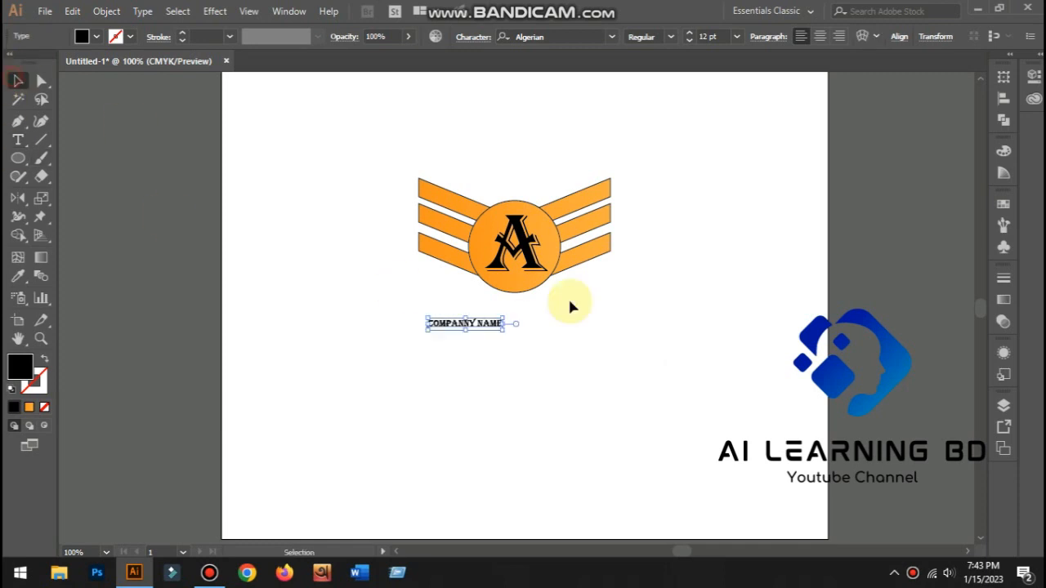
Increase the company name's font size until it nearly spans the emblem's width, and adjust its position beneath the emblem
left_click(689, 37)
left_click(688, 37)
left_click(665, 252)
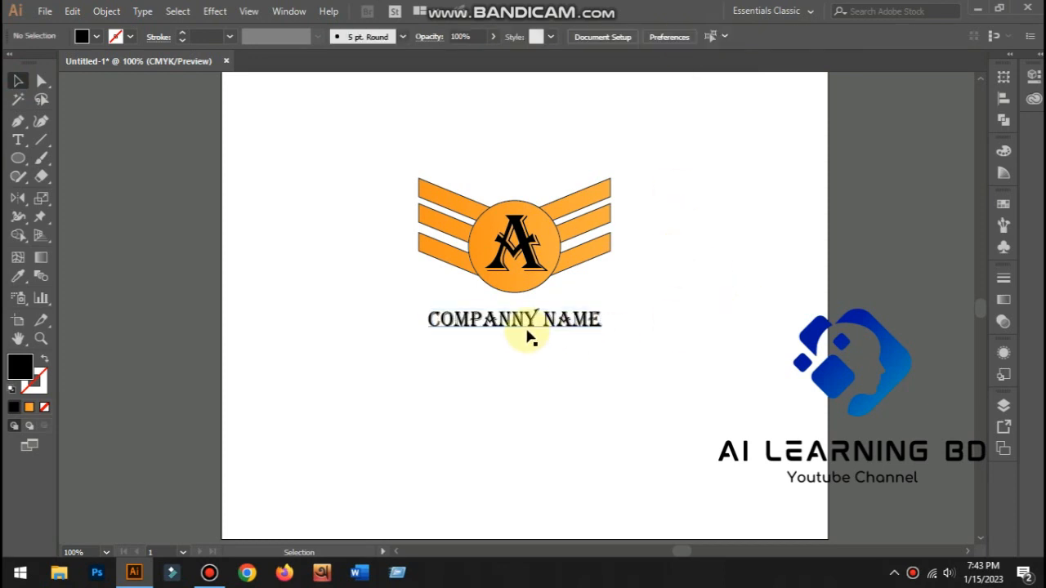
left_click_drag(520, 327, 536, 313)
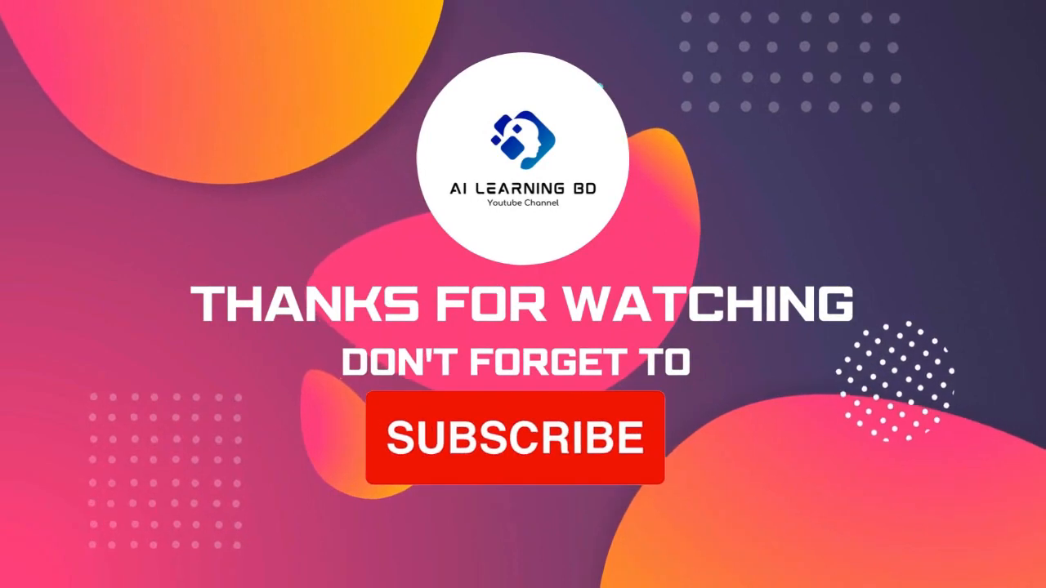